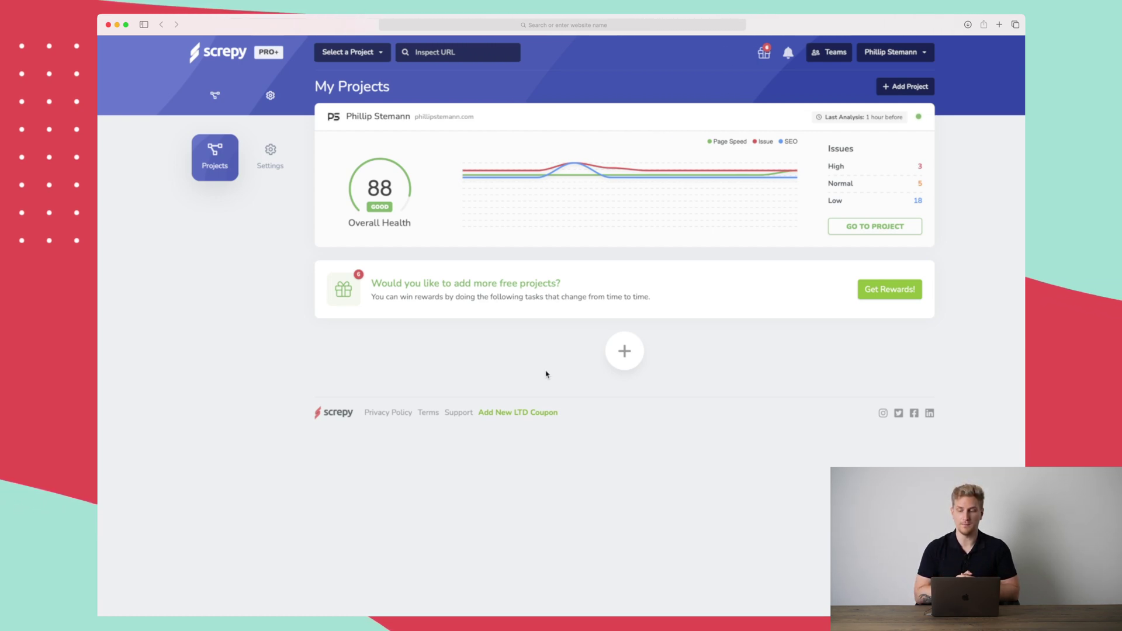
Step: Open the project and review its Overview: SEO 73%, Pagespeed 92%, SERP position 21, health 88
mouse_move(477, 178)
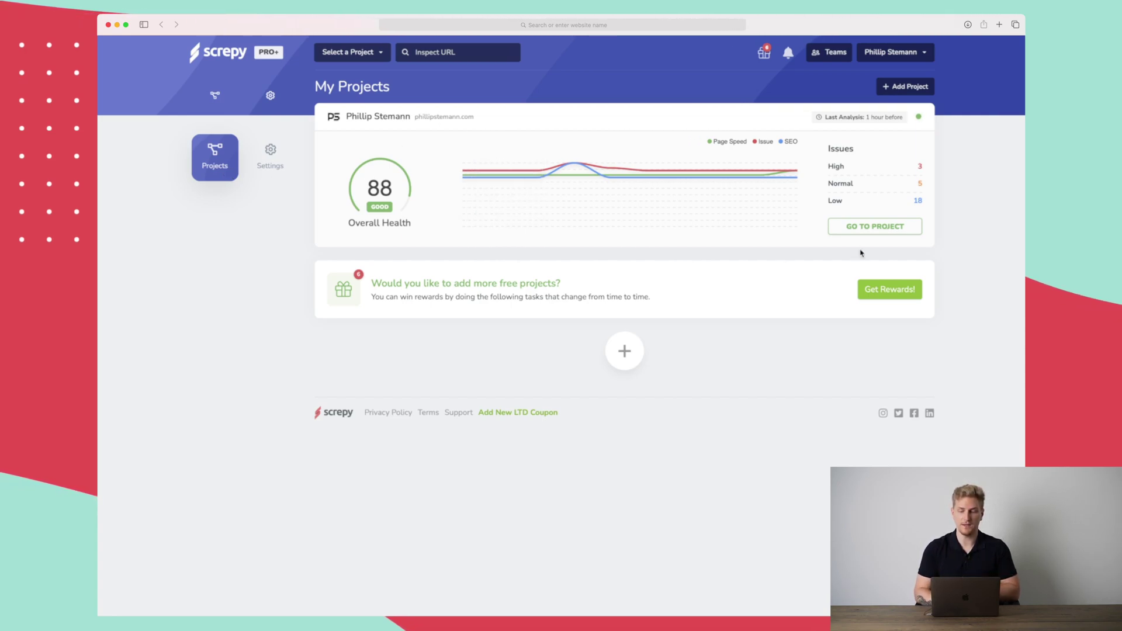
left_click(876, 235)
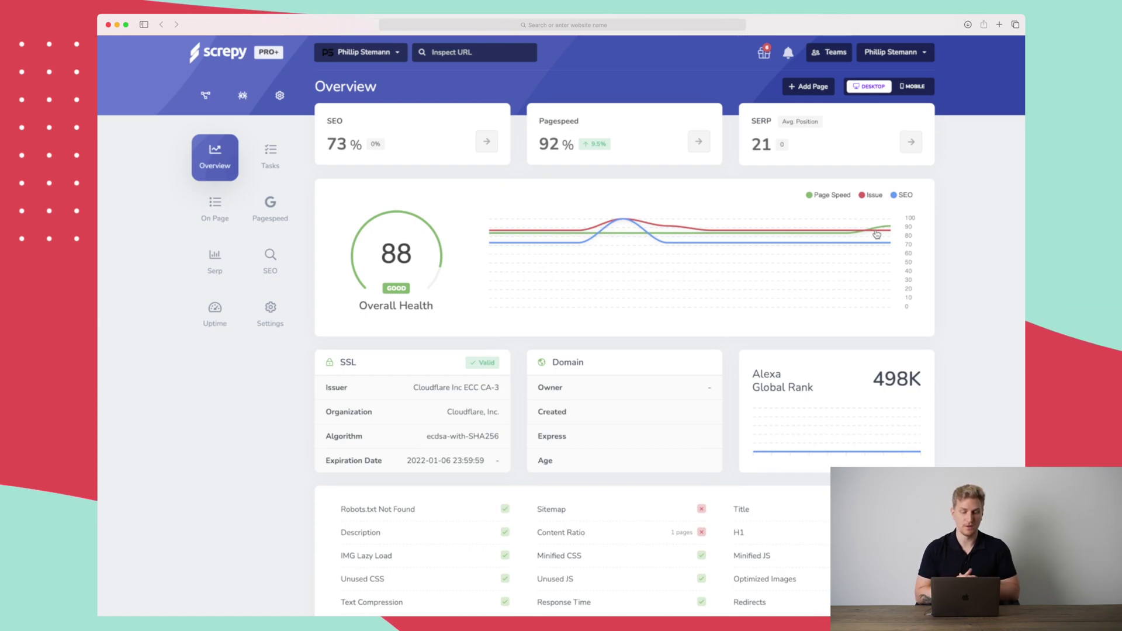
scroll(877, 234, "down", 2)
scroll(877, 234, "down", 5)
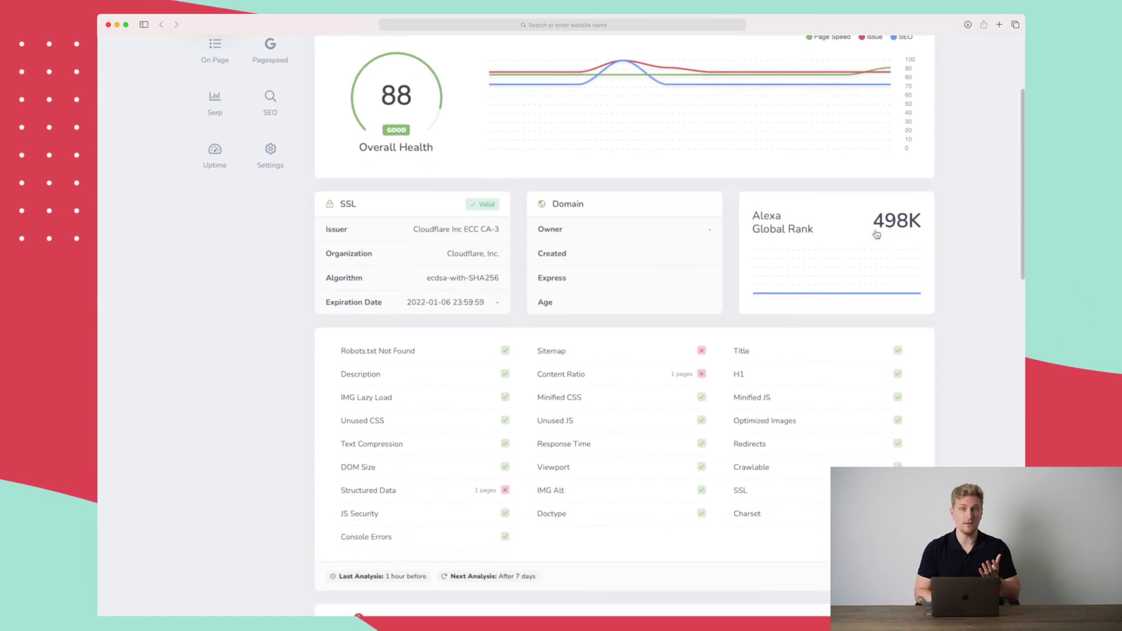
scroll(877, 235, "down", 2)
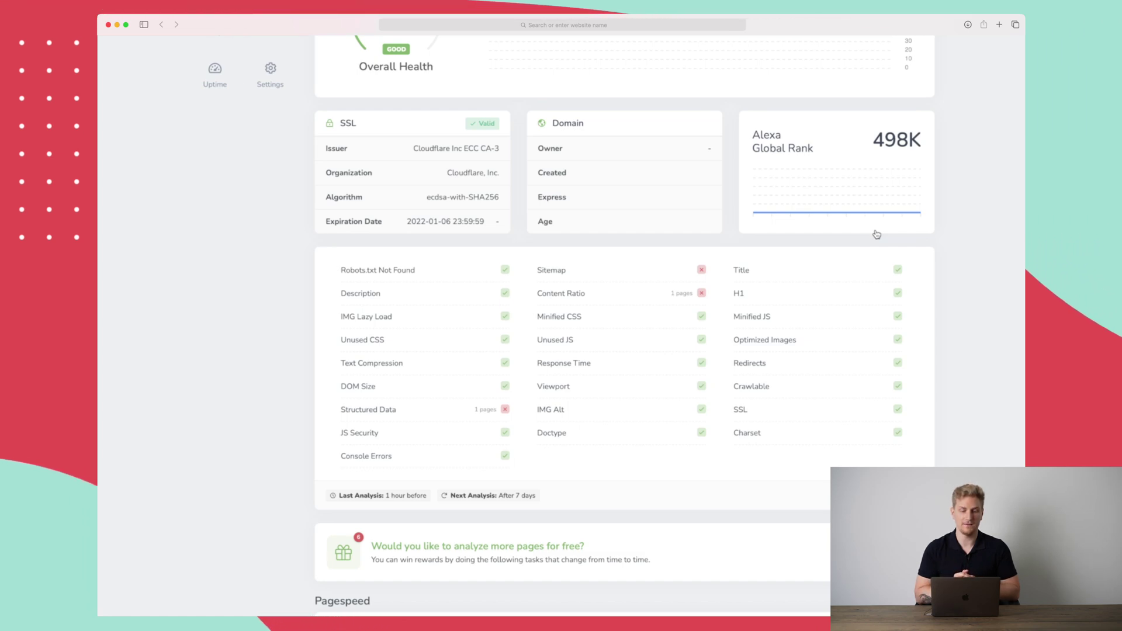
mouse_move(738, 196)
scroll(737, 196, "up", 5)
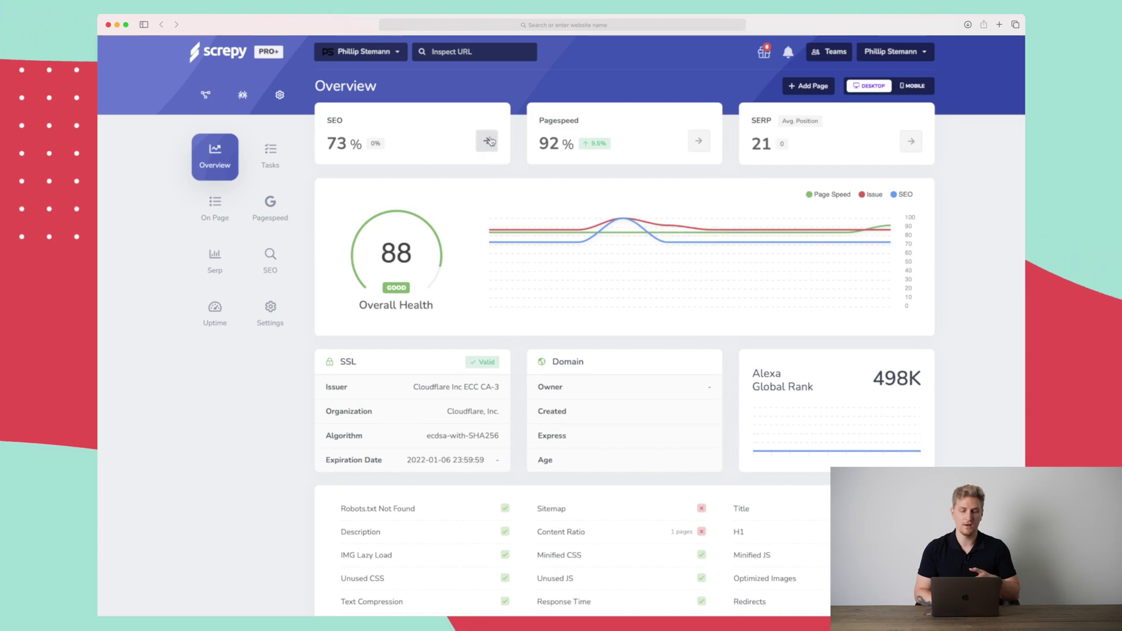
Step: Open SEO Results from the SEO card and review the 73/100 score and its 6 issues
left_click(488, 141)
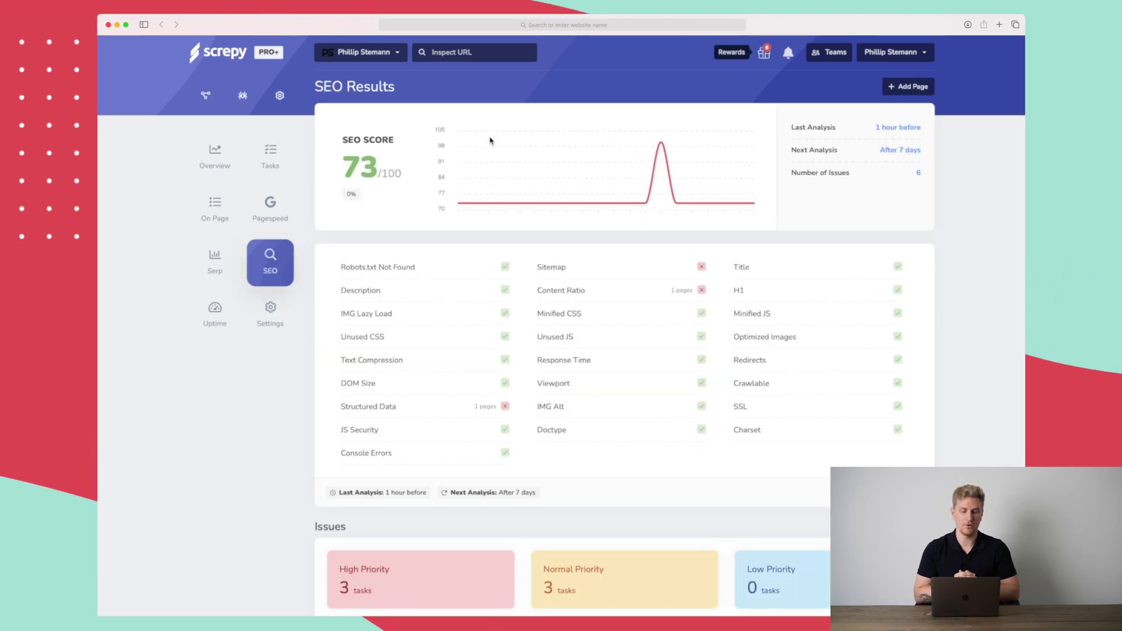
scroll(490, 141, "down", 2)
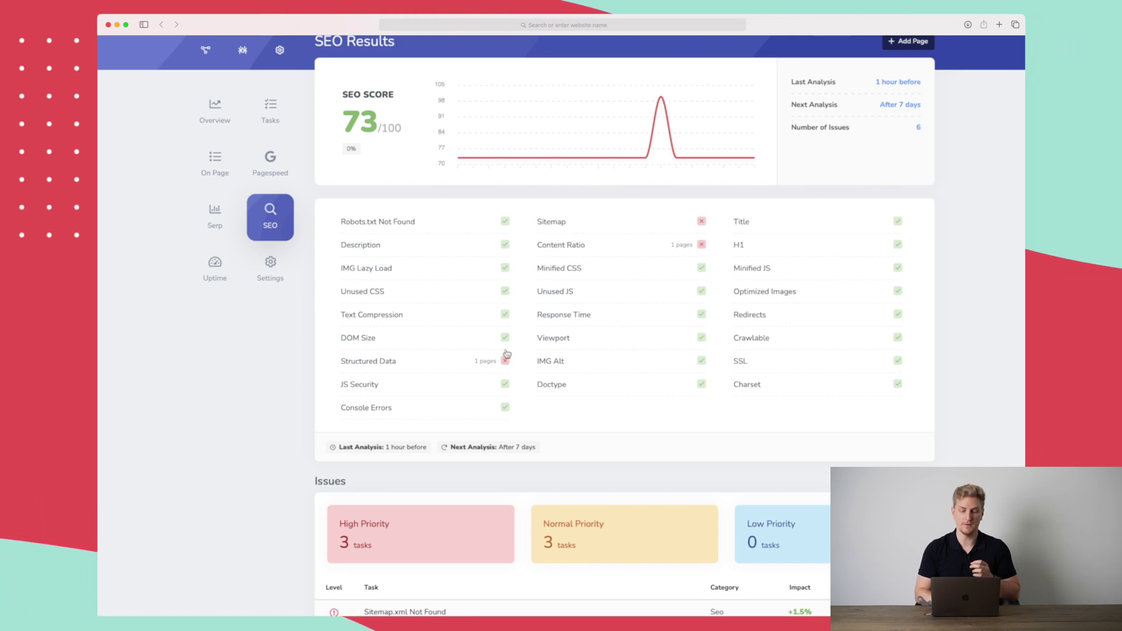
scroll(490, 363, "down", 1)
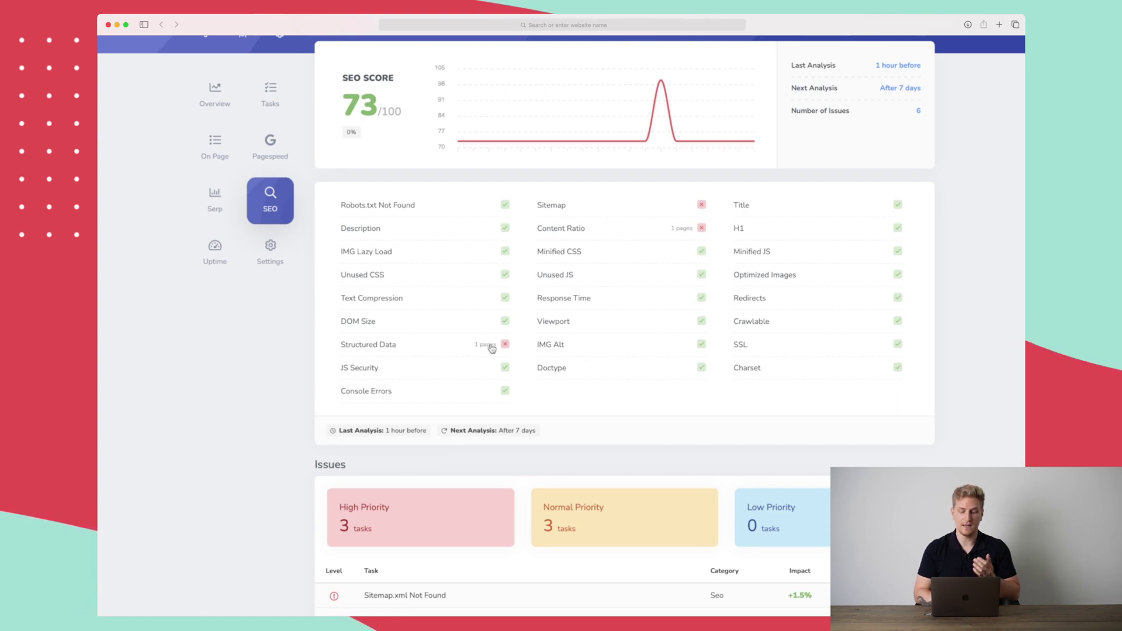
scroll(492, 348, "down", 5)
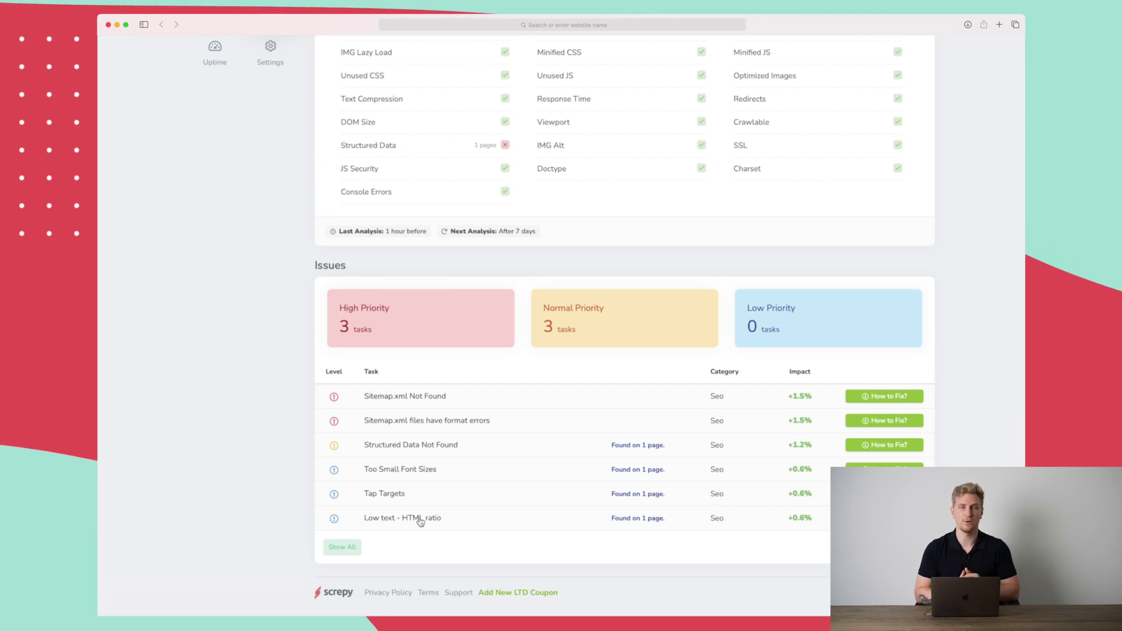
scroll(325, 321, "up", 5)
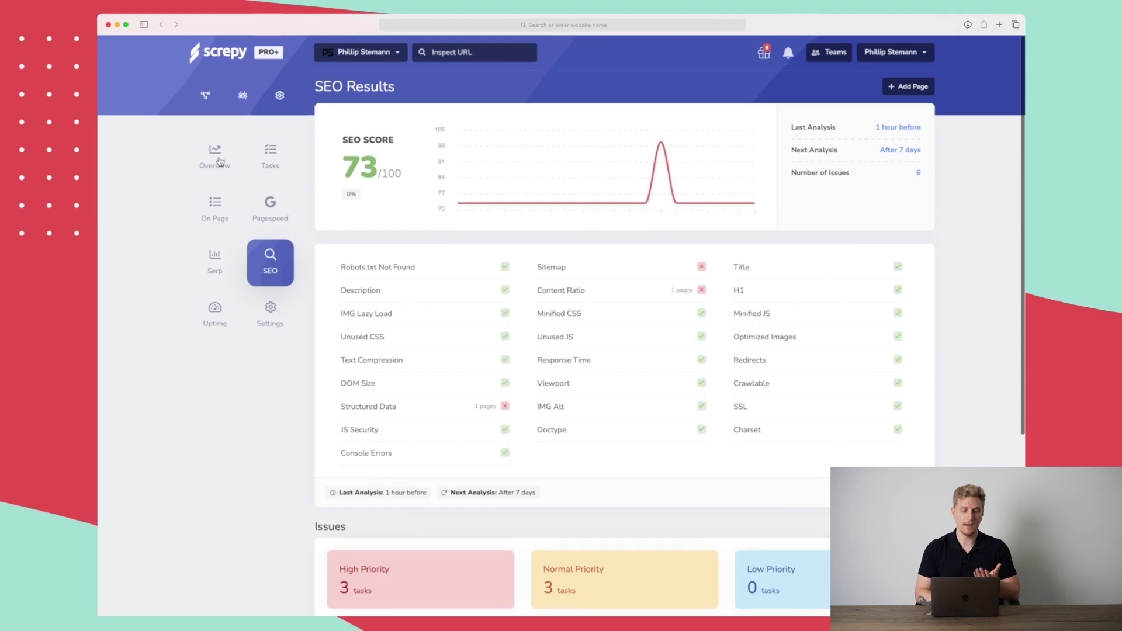
Step: Go back to Overview and review Pagespeed, the 4 ranked keywords and the task priorities
left_click(233, 164)
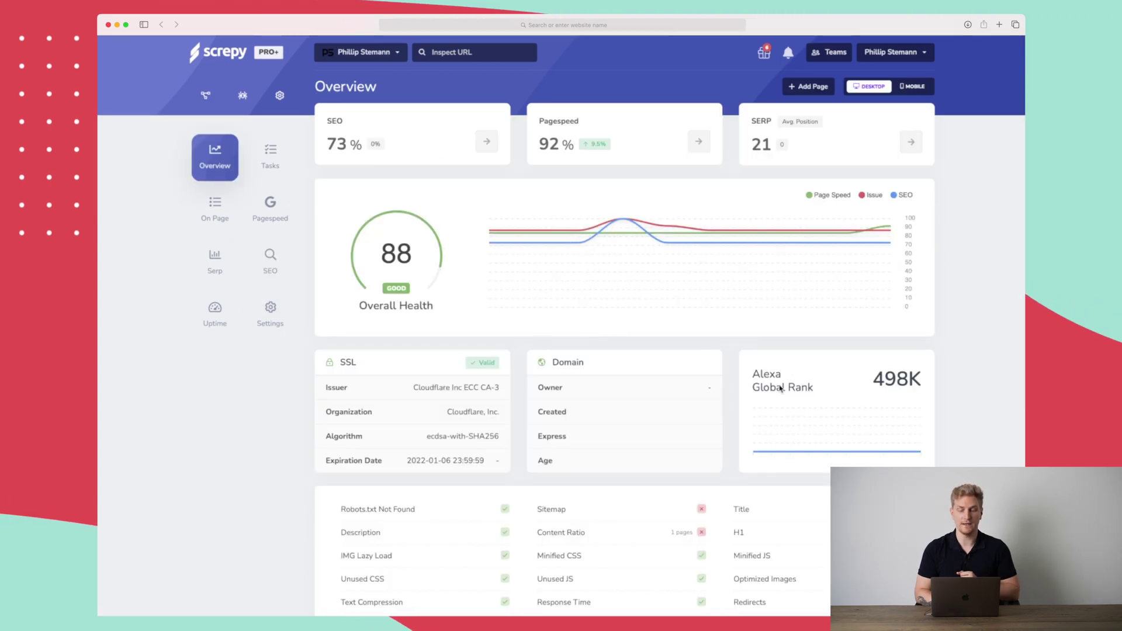
scroll(721, 372, "down", 1)
scroll(560, 356, "down", 1)
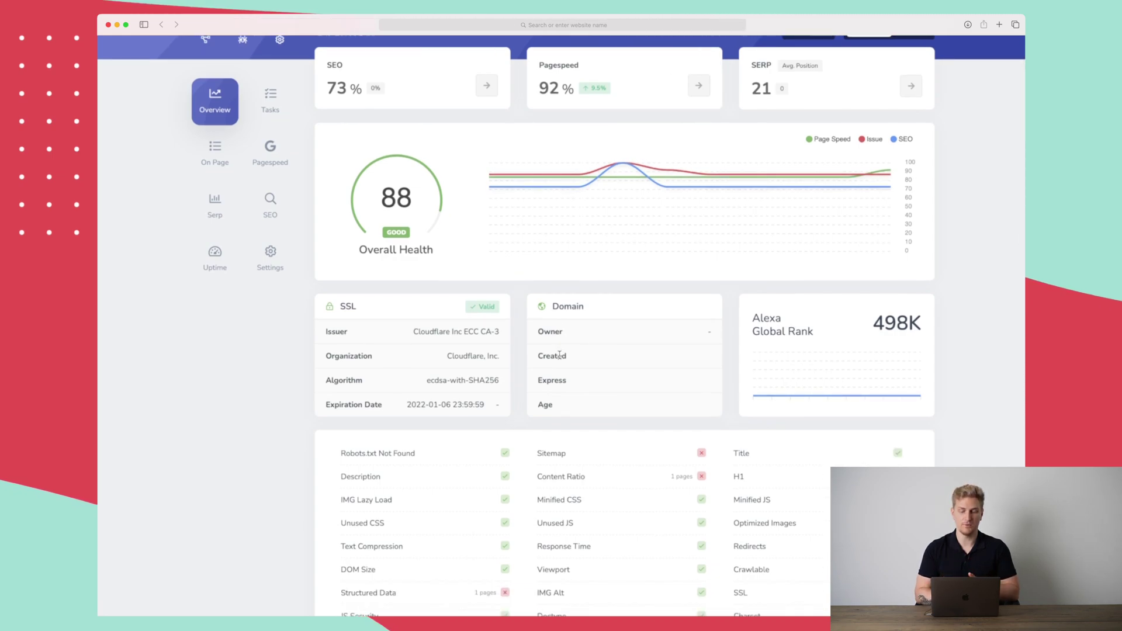
scroll(560, 354, "down", 8)
scroll(560, 359, "down", 3)
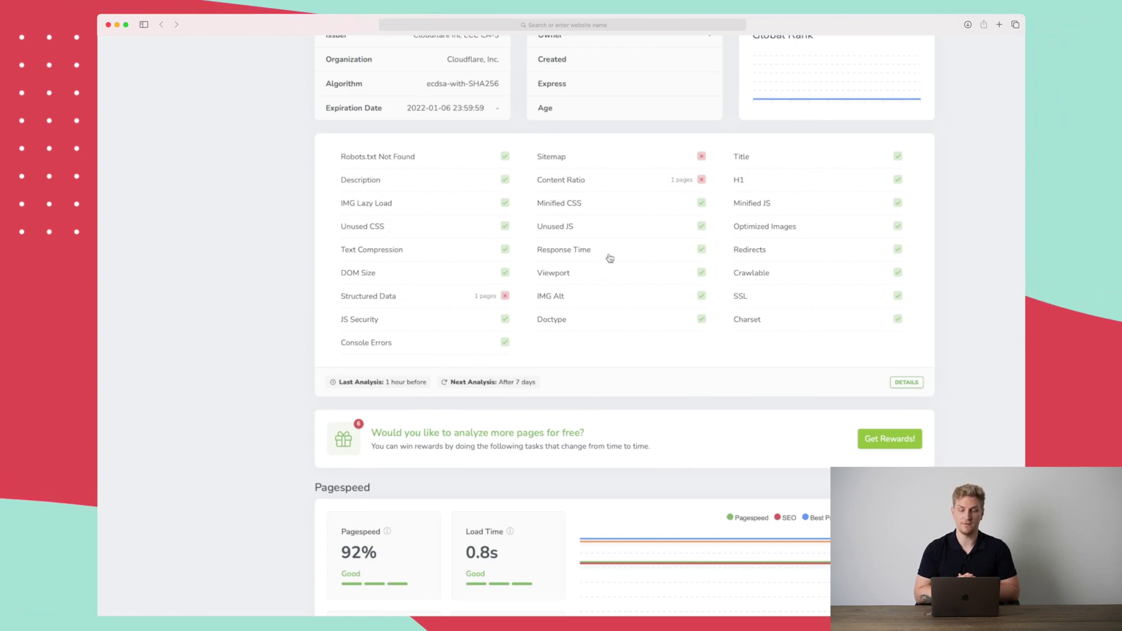
scroll(610, 258, "down", 14)
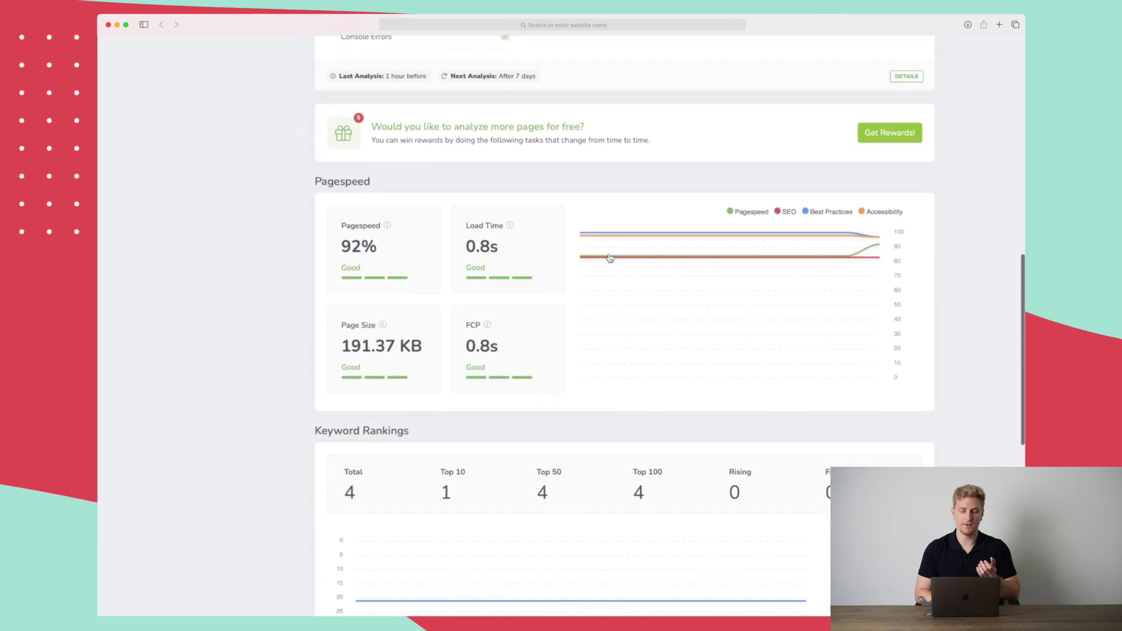
mouse_move(688, 270)
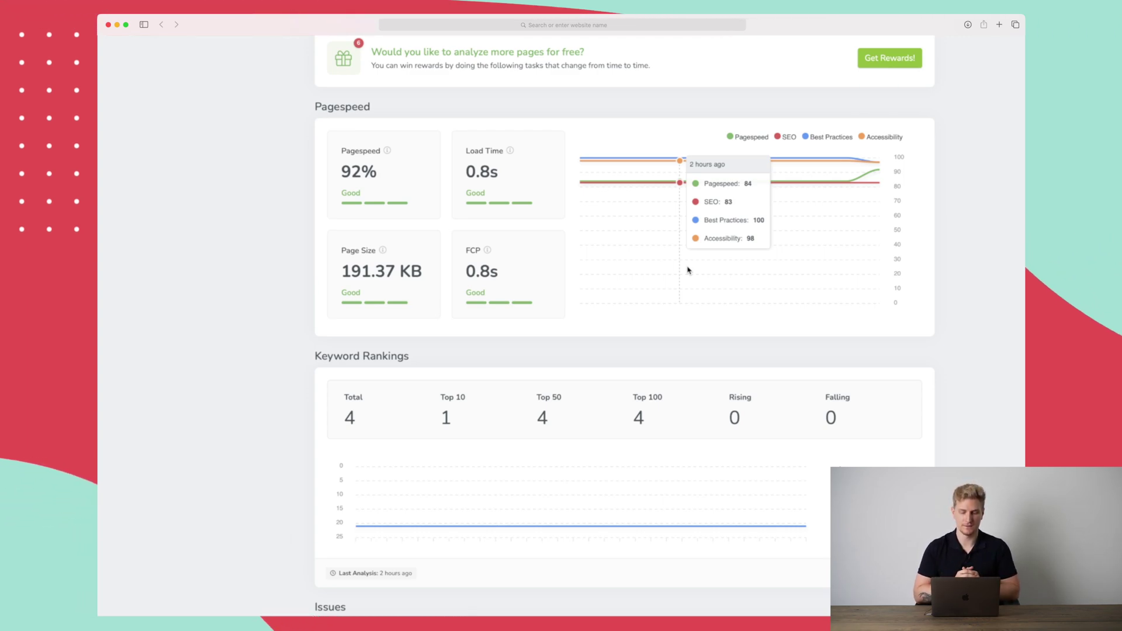
scroll(688, 270, "down", 3)
scroll(414, 264, "down", 1)
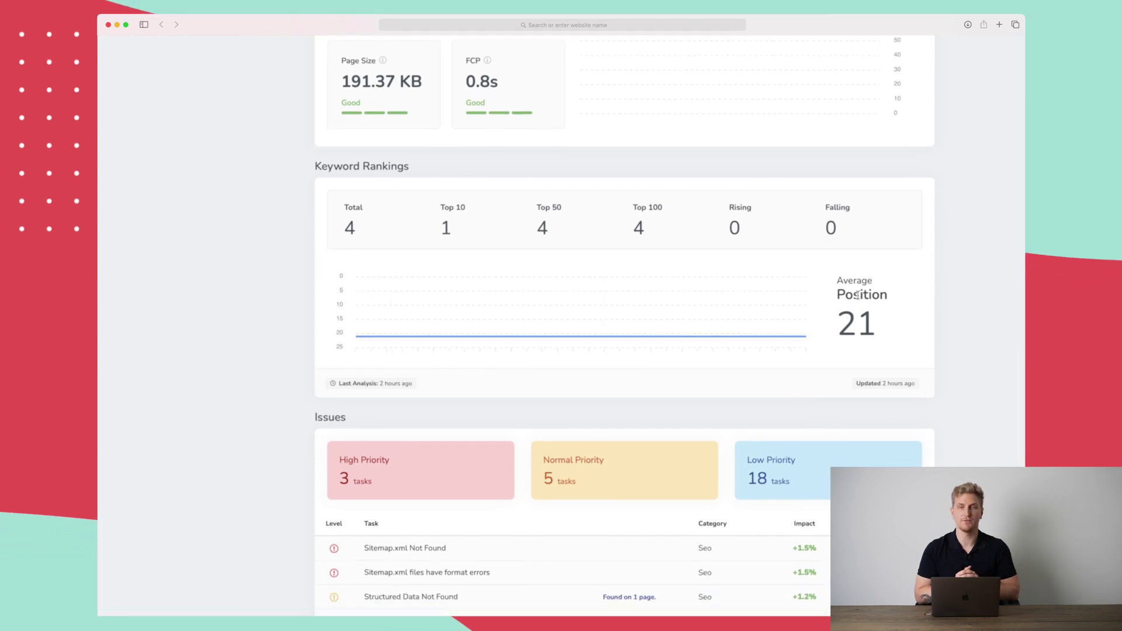
scroll(857, 295, "down", 6)
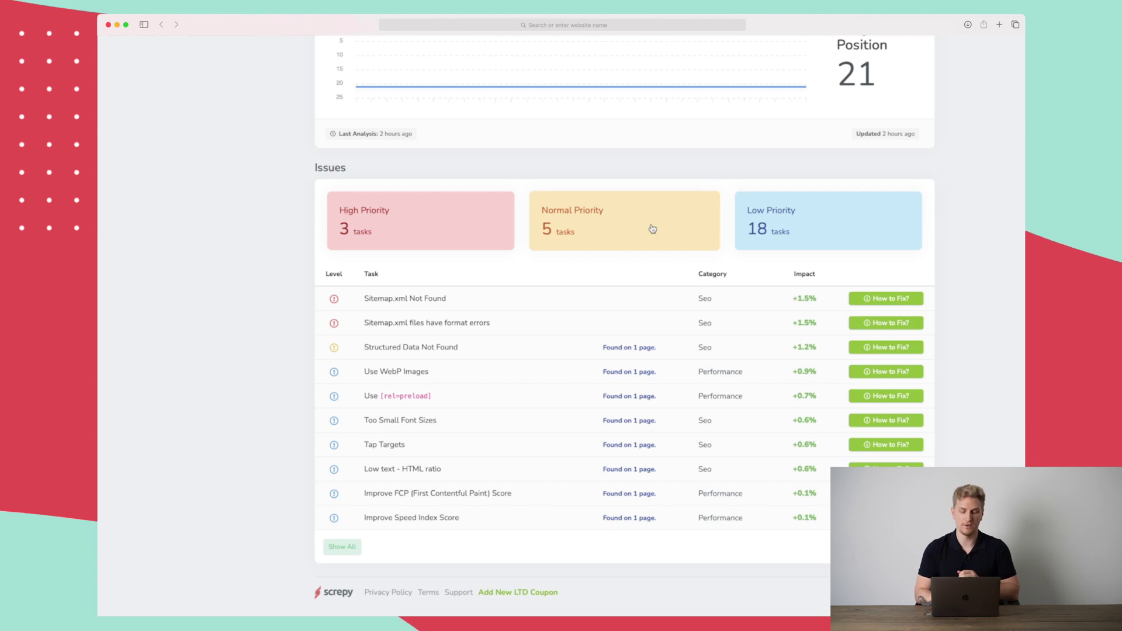
scroll(653, 229, "up", 15)
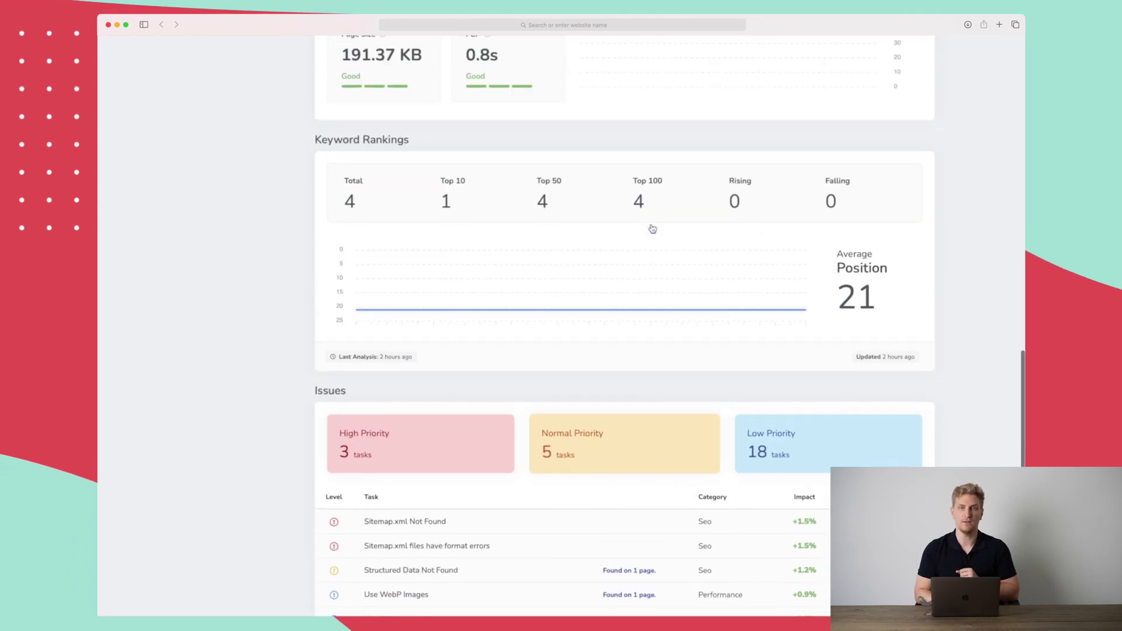
scroll(652, 228, "up", 3)
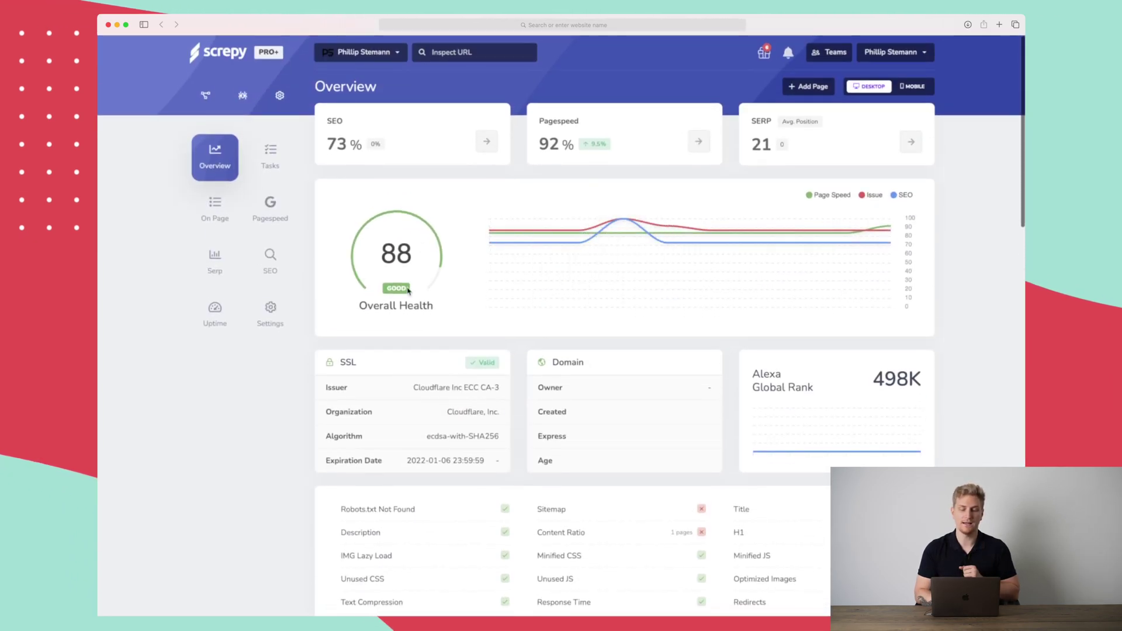
Step: Open Tasks and review all 26 incomplete issues, led by two critical sitemap.xml tasks
left_click(270, 161)
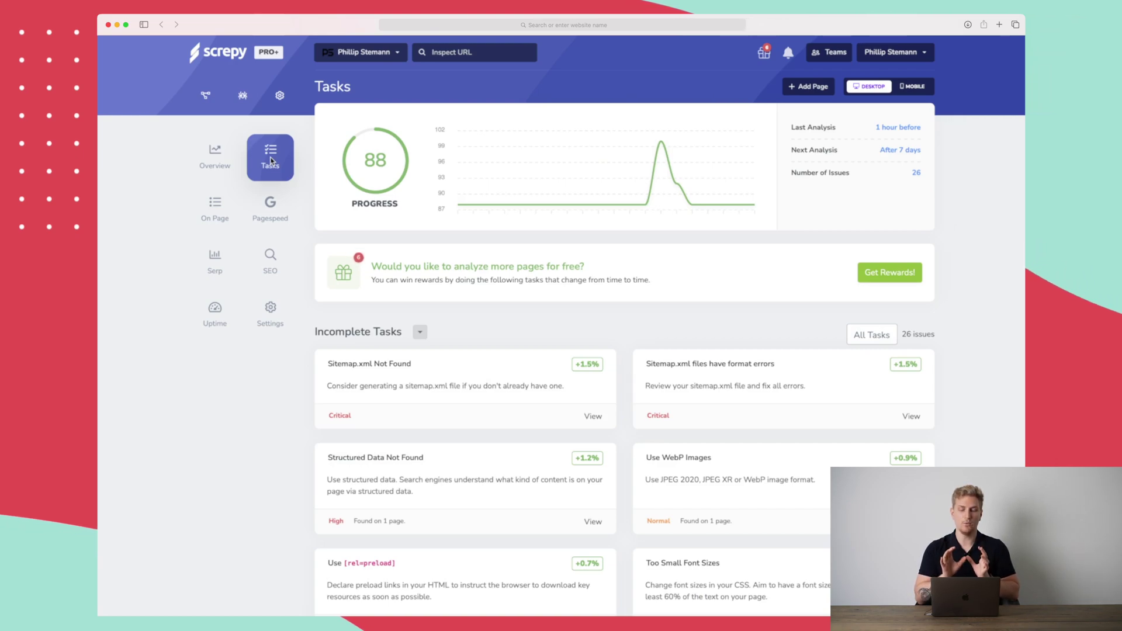
scroll(576, 324, "down", 3)
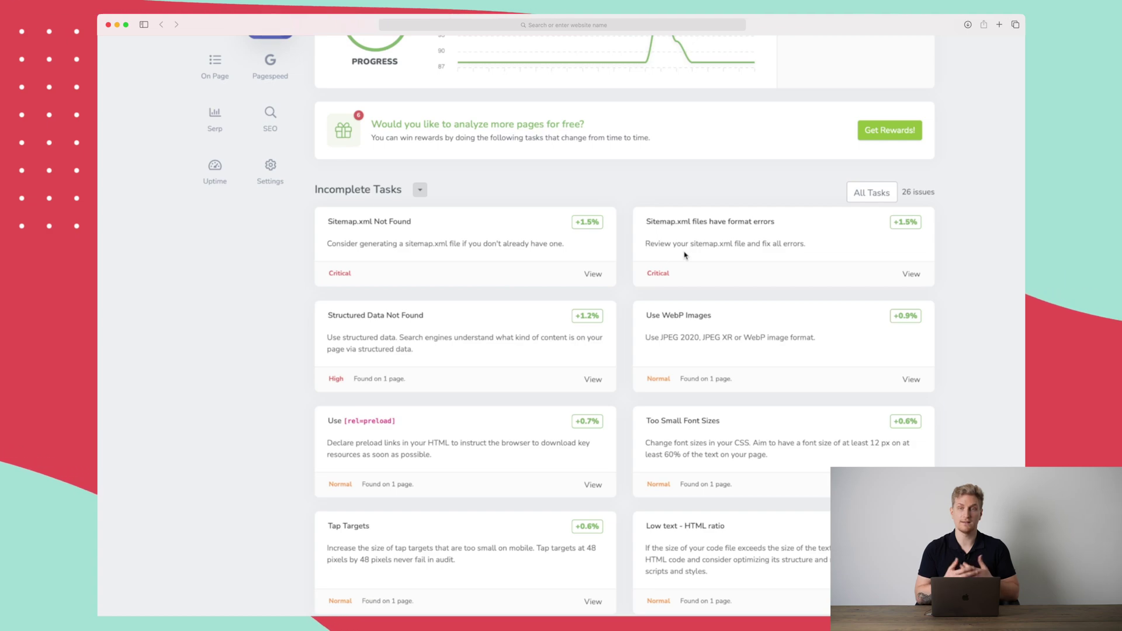
scroll(685, 256, "down", 3)
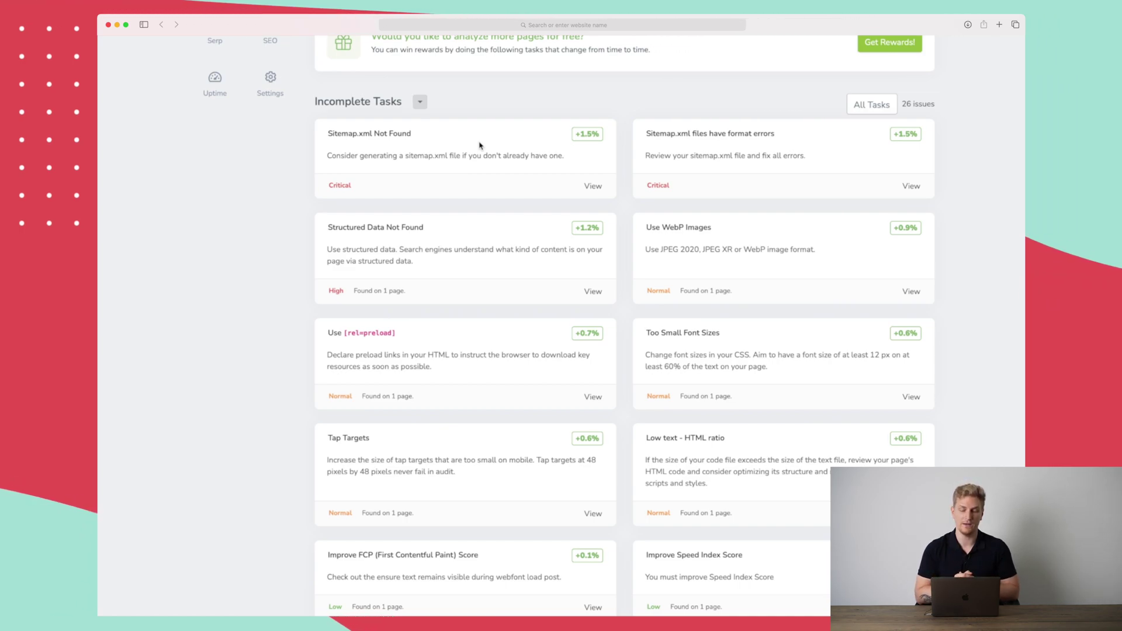
scroll(480, 145, "down", 15)
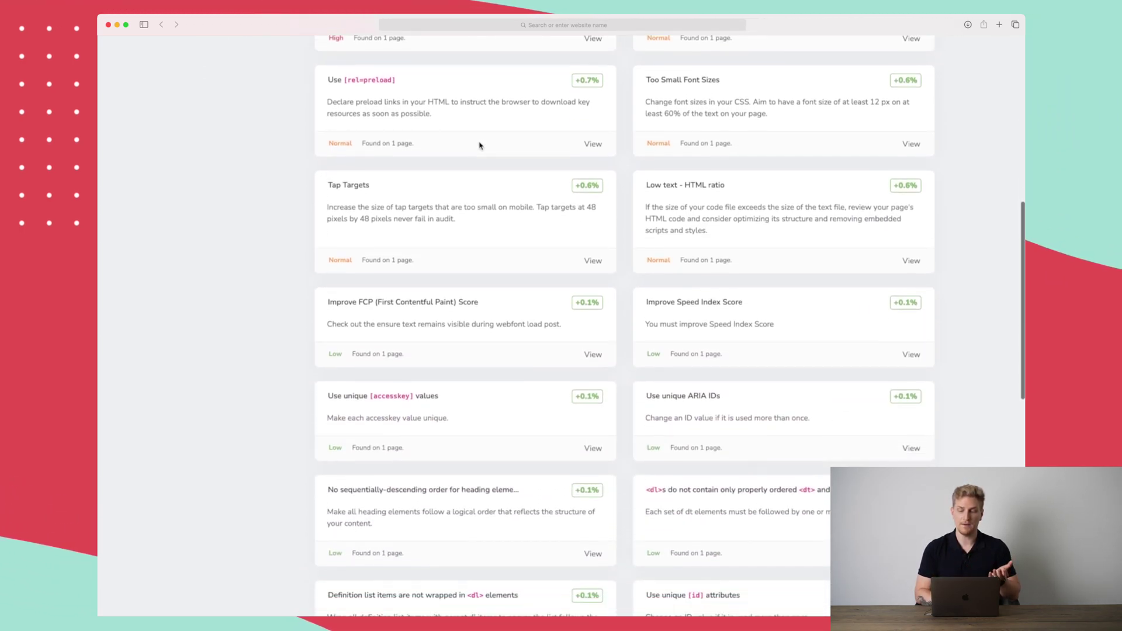
scroll(479, 146, "down", 5)
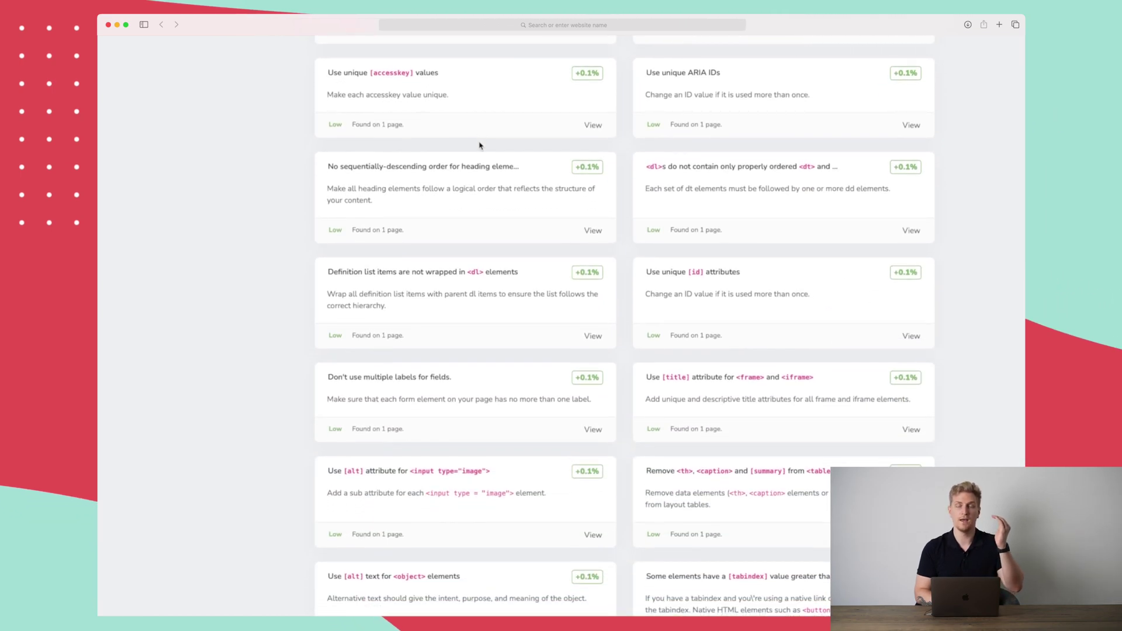
scroll(480, 146, "down", 4)
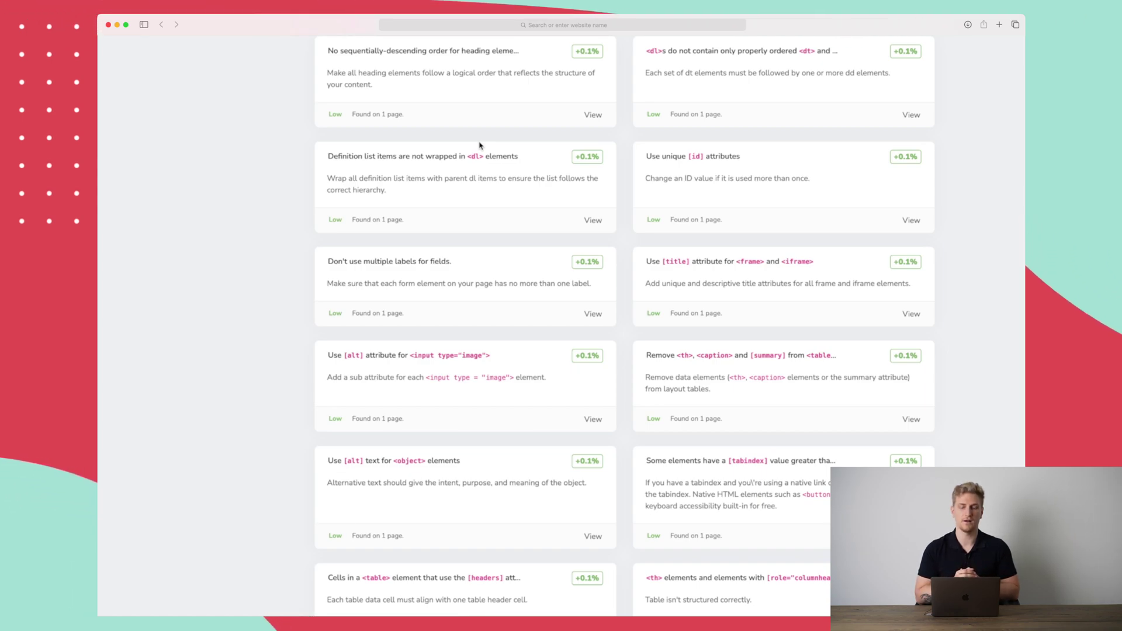
scroll(480, 145, "down", 5)
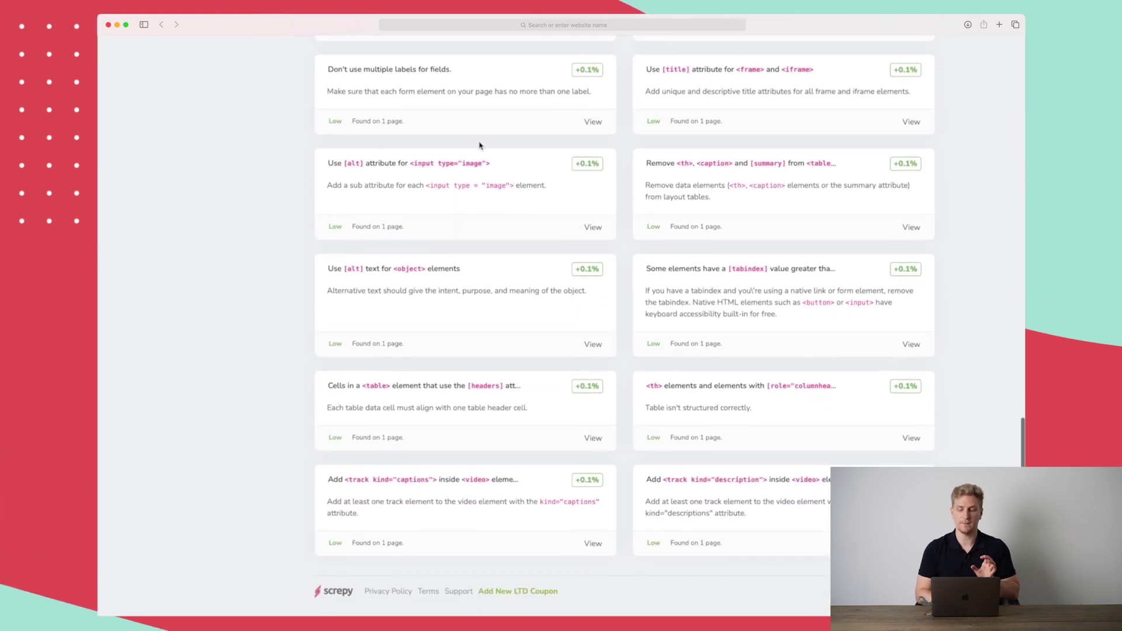
scroll(480, 145, "up", 20)
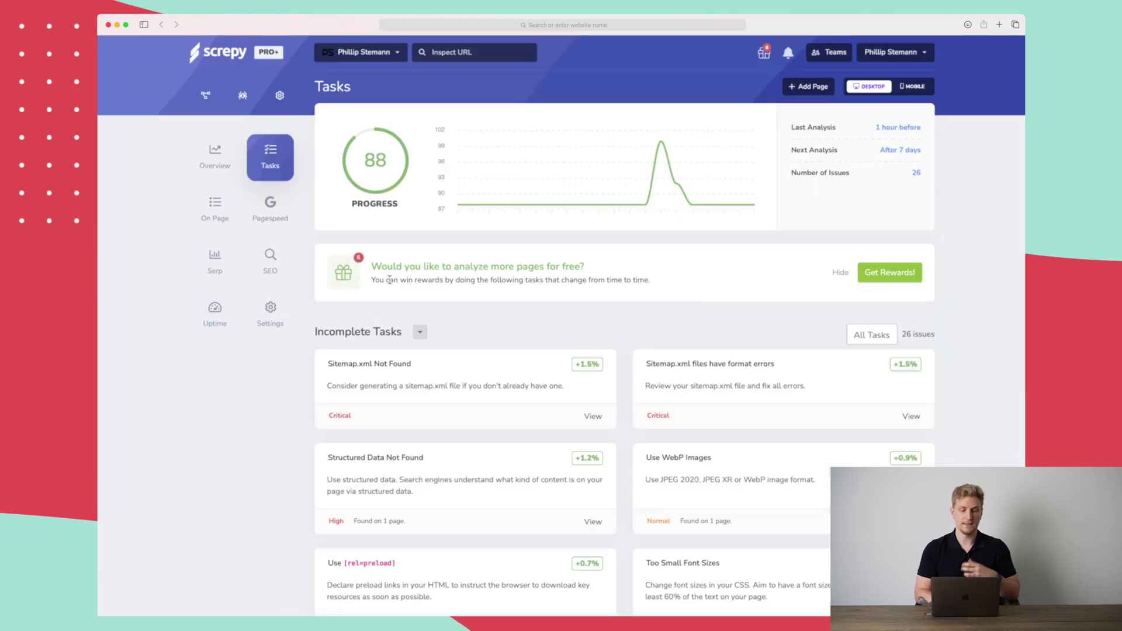
Step: Show the On Page Diagnostics table with requests, fonts, scripts and stylesheets per page
left_click(215, 212)
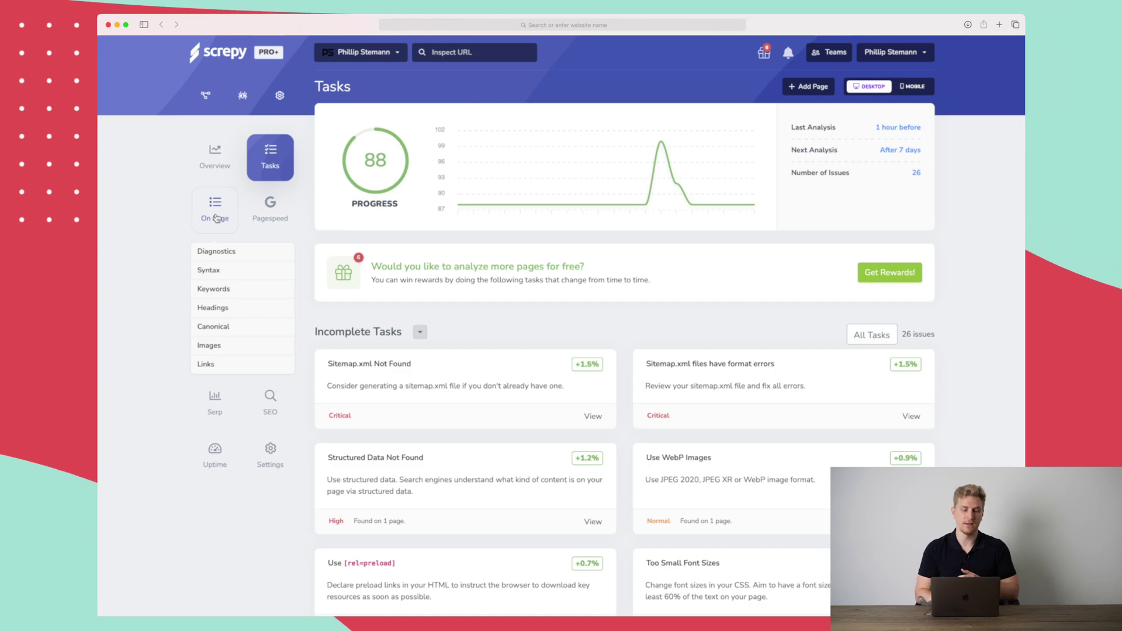
left_click(217, 252)
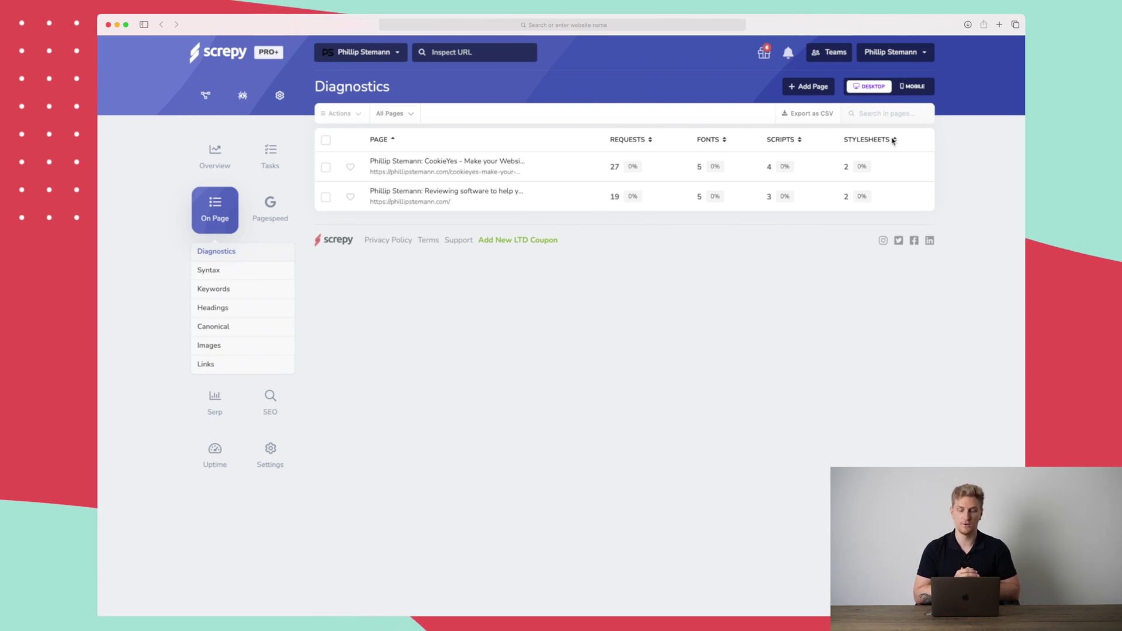
Step: Open the Syntax view and review the CookieYes page's errors with their line numbers
left_click(235, 275)
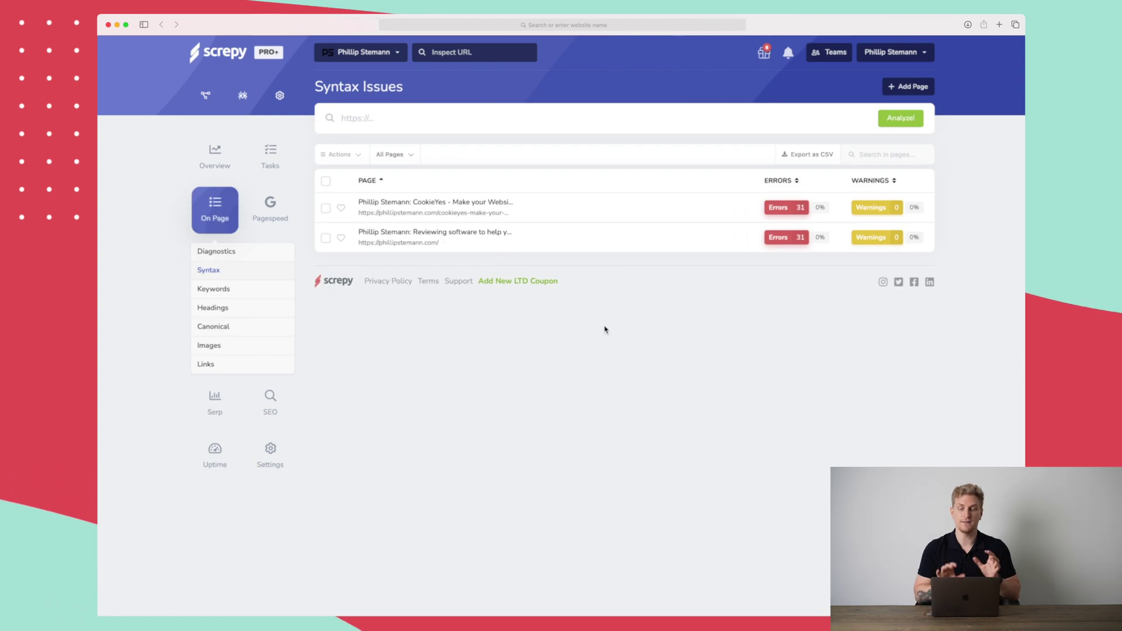
left_click(795, 209)
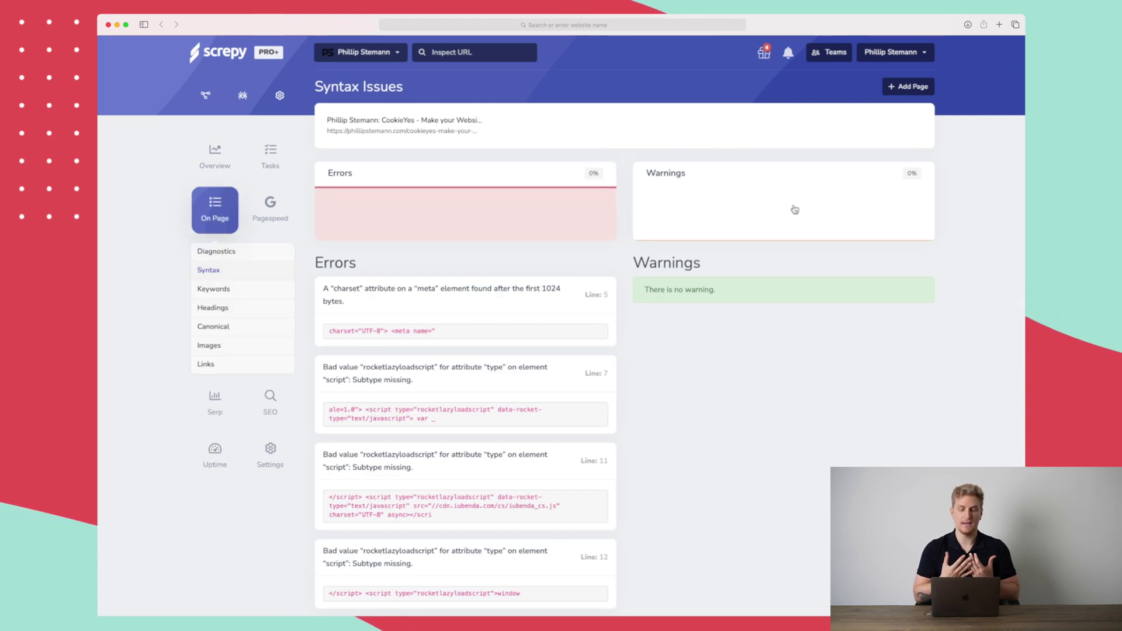
scroll(498, 332, "down", 2)
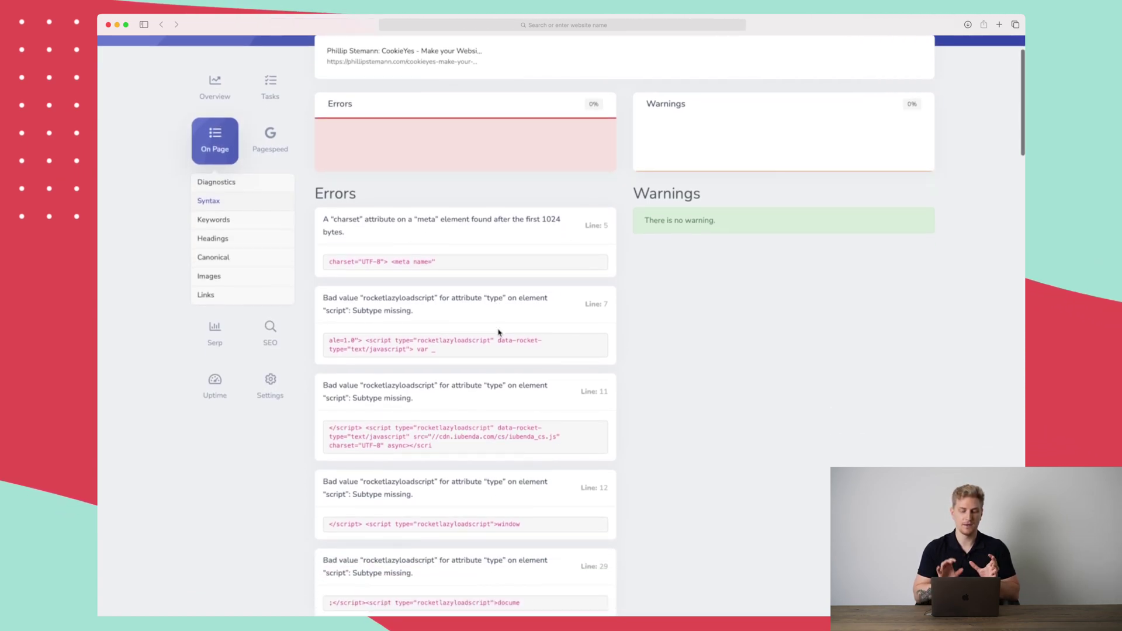
scroll(499, 332, "down", 1)
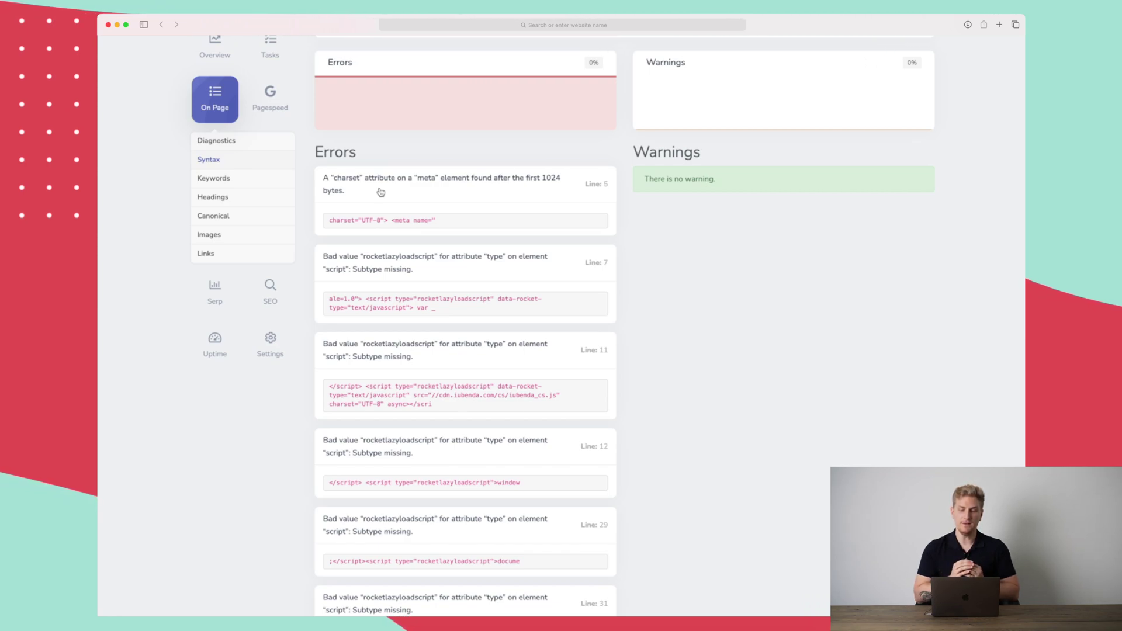
scroll(380, 192, "down", 3)
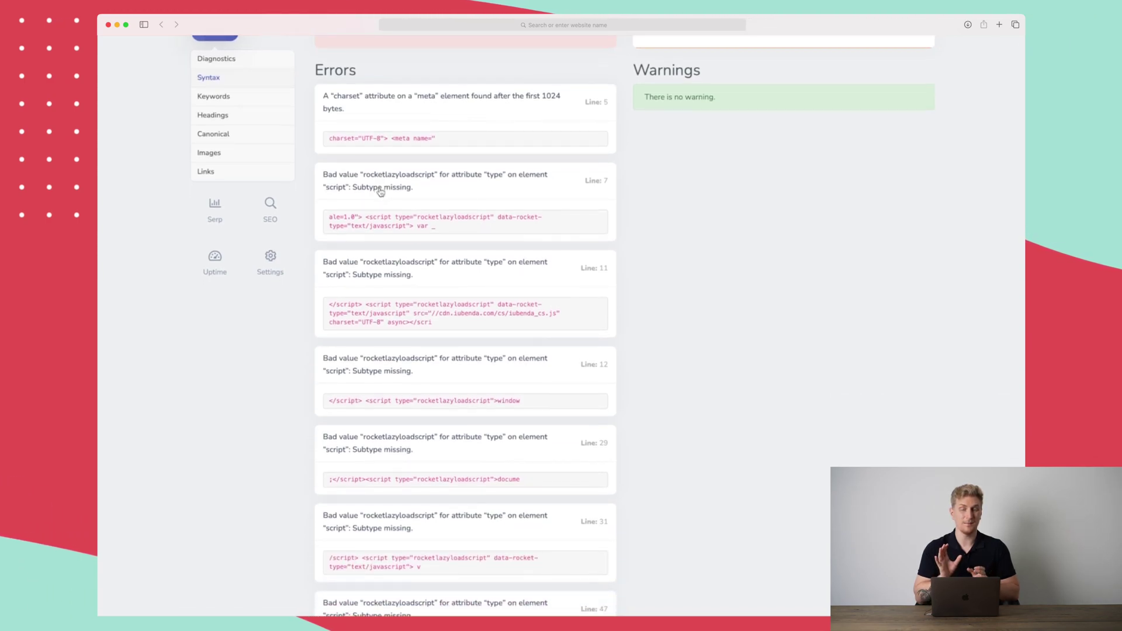
scroll(381, 192, "down", 1)
scroll(381, 192, "up", 2)
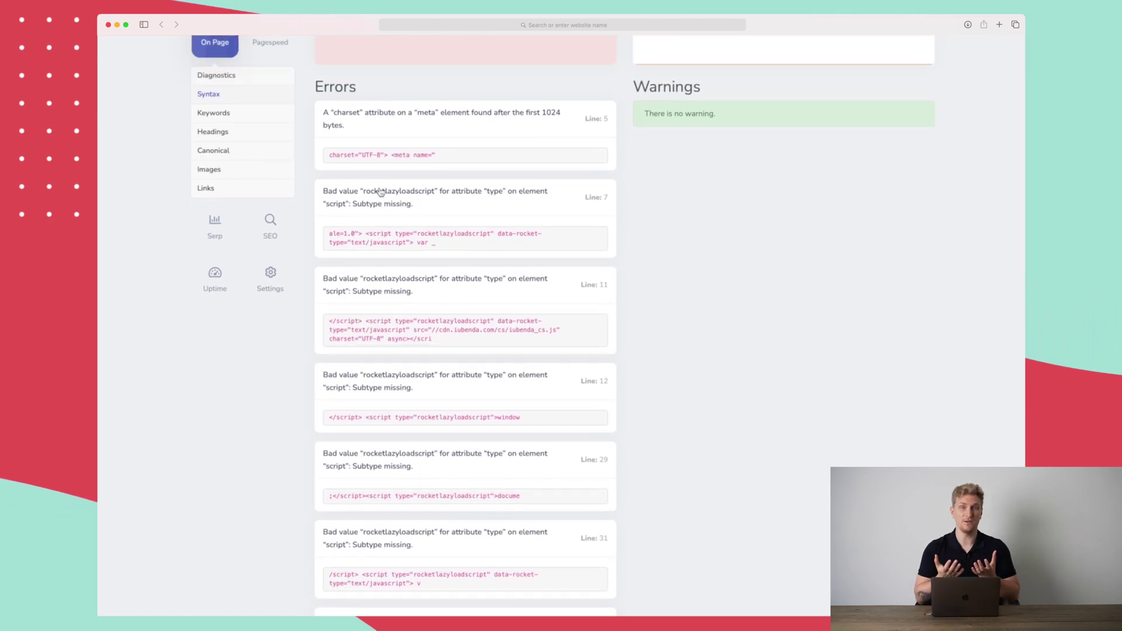
scroll(380, 192, "down", 3)
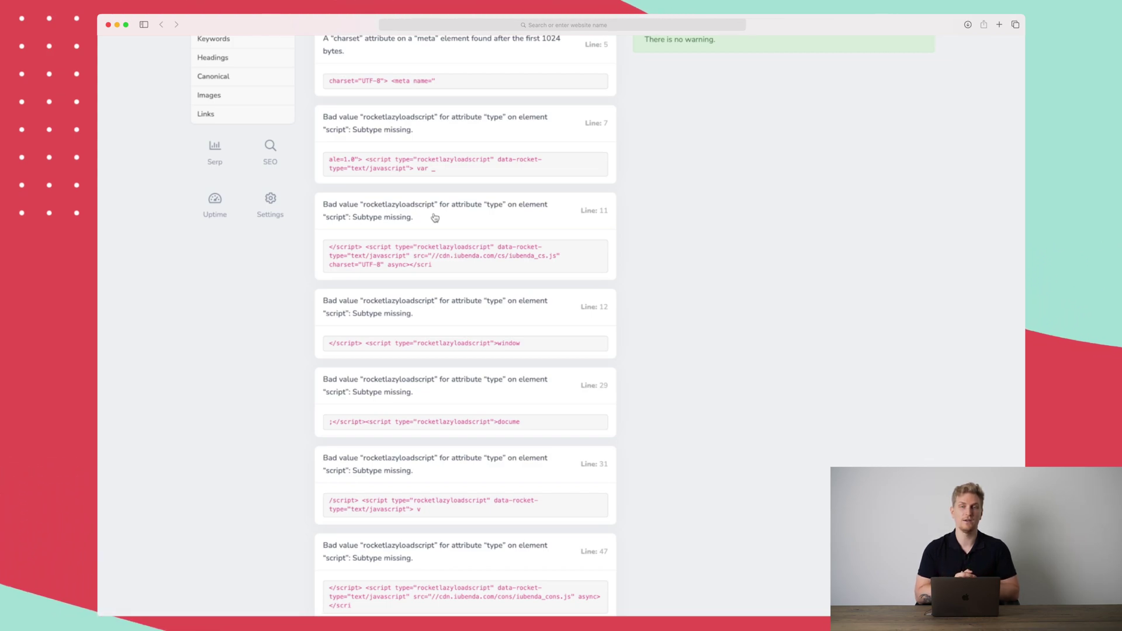
scroll(435, 217, "up", 1)
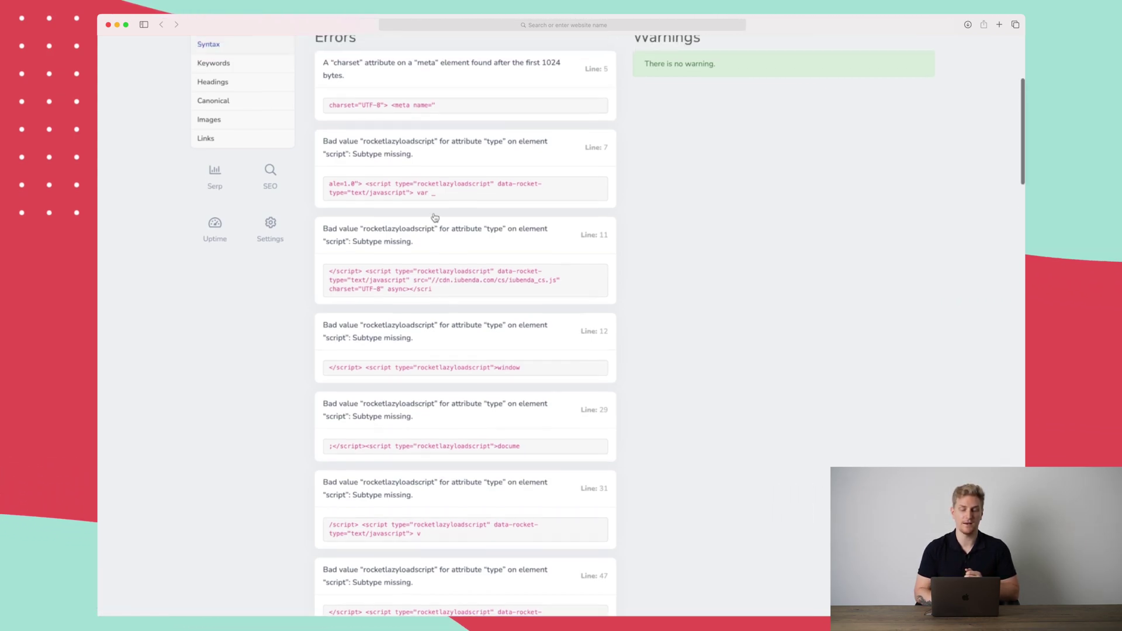
scroll(435, 218, "up", 5)
Step: Open On Page Keywords and review the top 1-, 2- and 3-word keyword counts per page
left_click(229, 192)
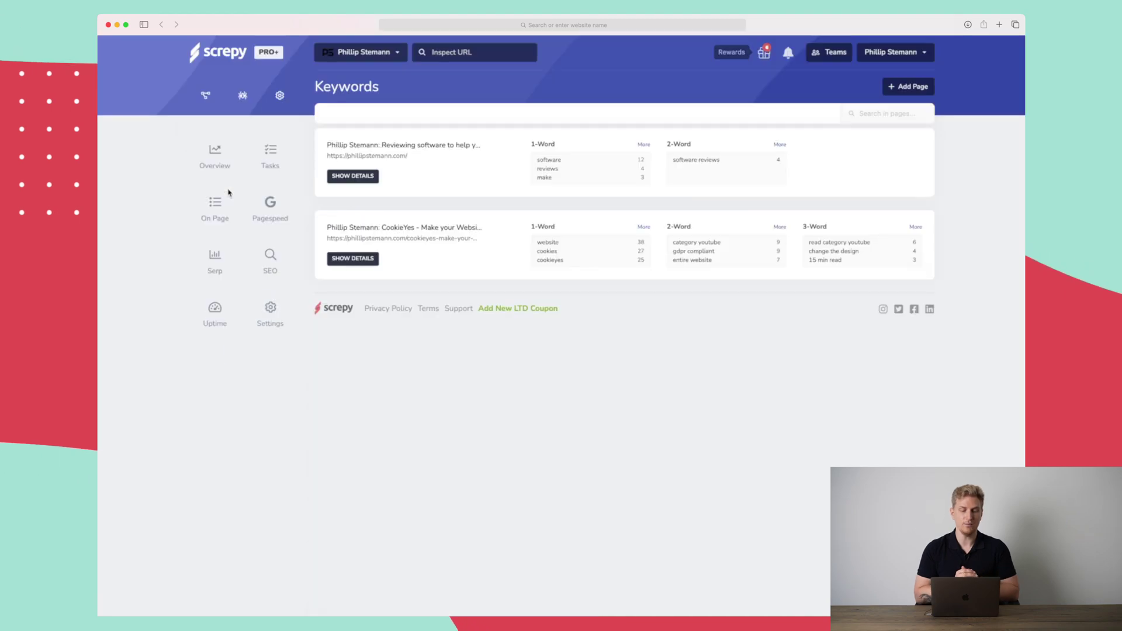
left_click(228, 192)
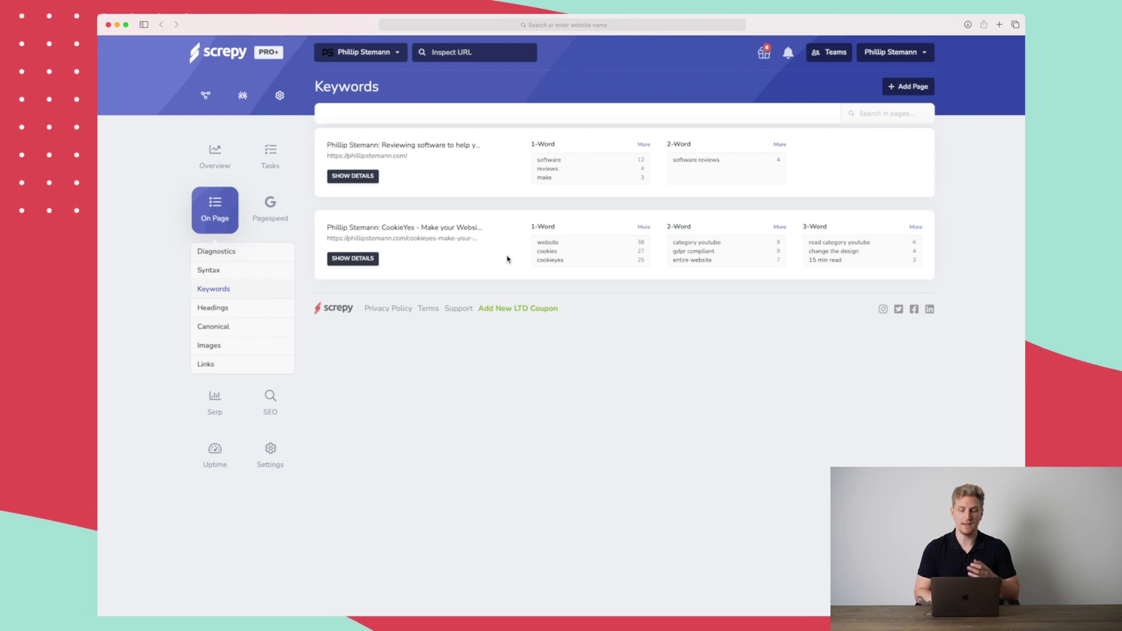
scroll(537, 254, "down", 1)
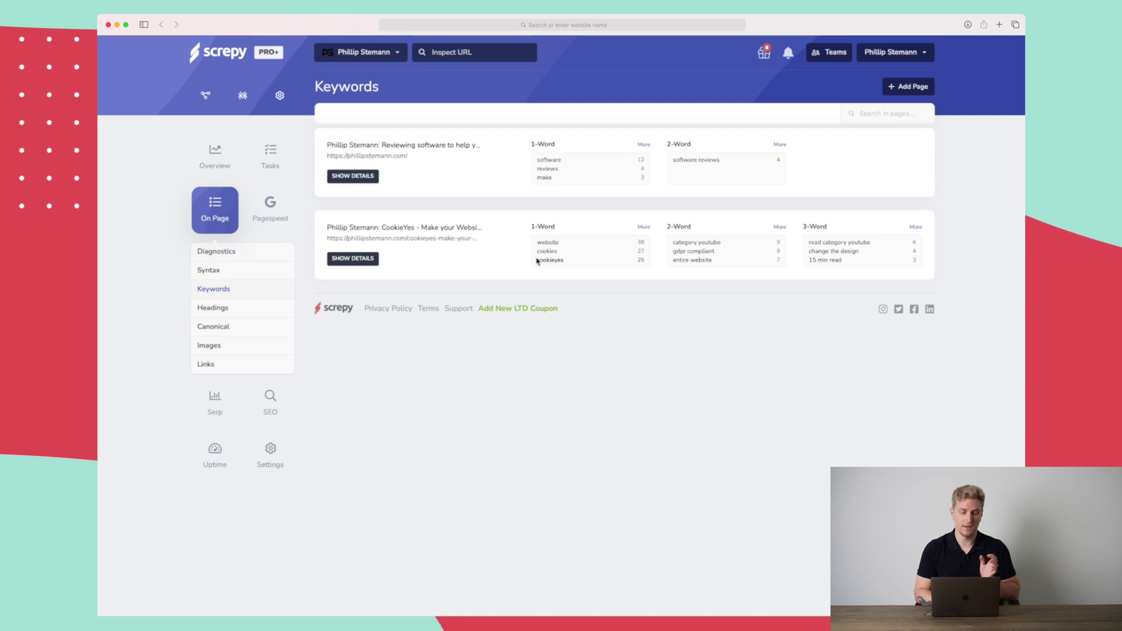
Step: Open the On Page Headings view showing H1–H6 counts per crawled page
left_click(214, 307)
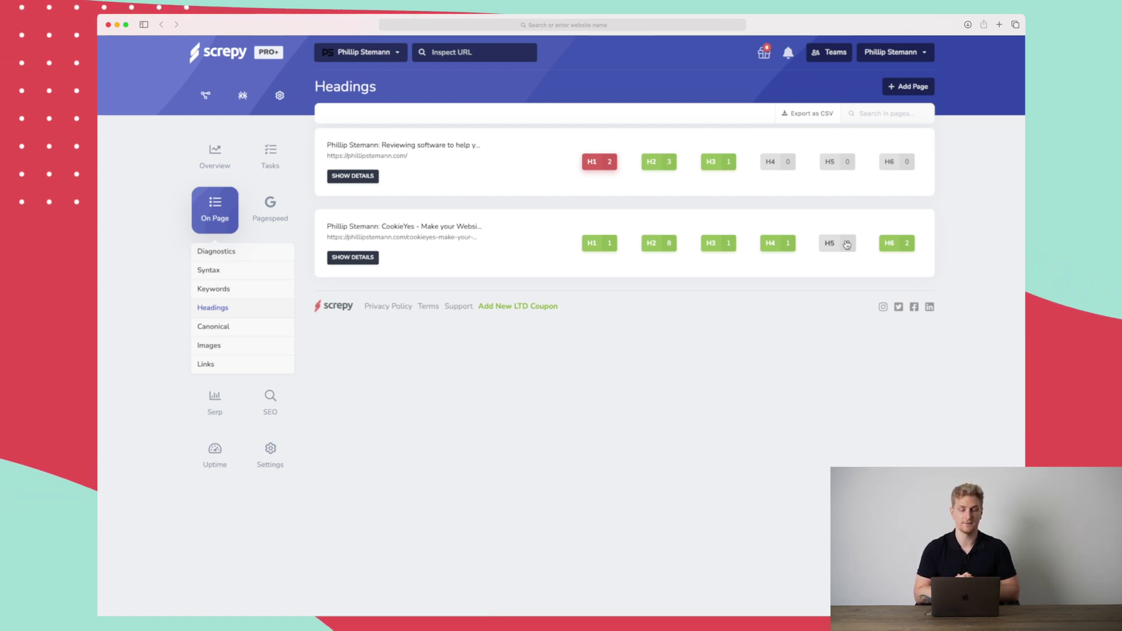
Step: Open the On Page Canonical view to check both pages' canonical addresses and 200 OK status
left_click(223, 328)
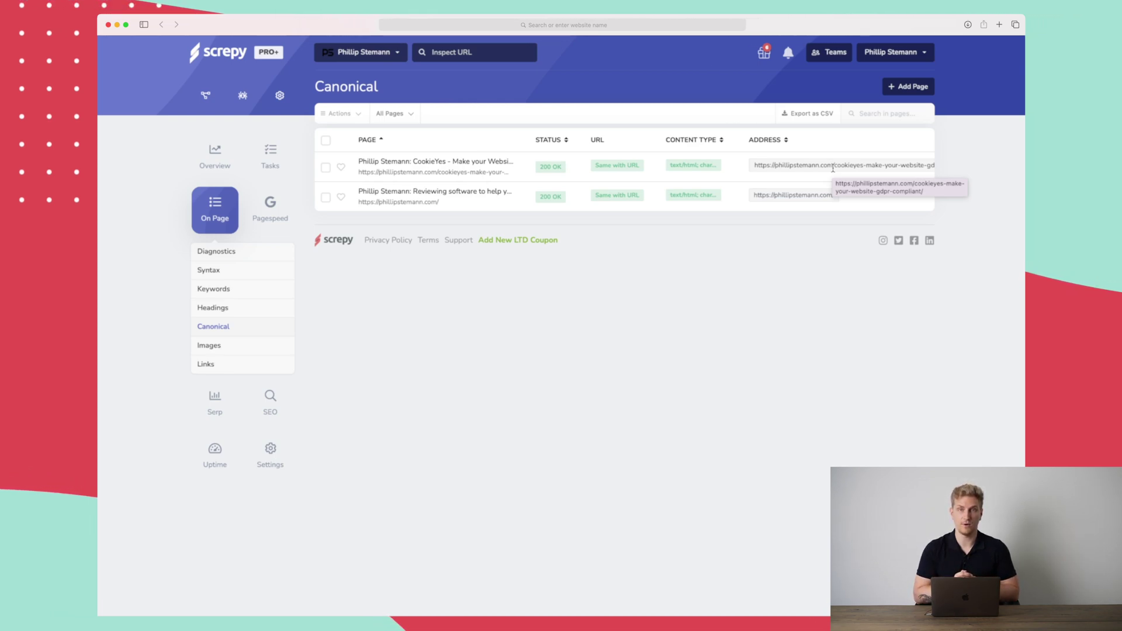
Step: Open On Page Images and review a page's image URLs, ALT text, widths and heights
left_click(209, 346)
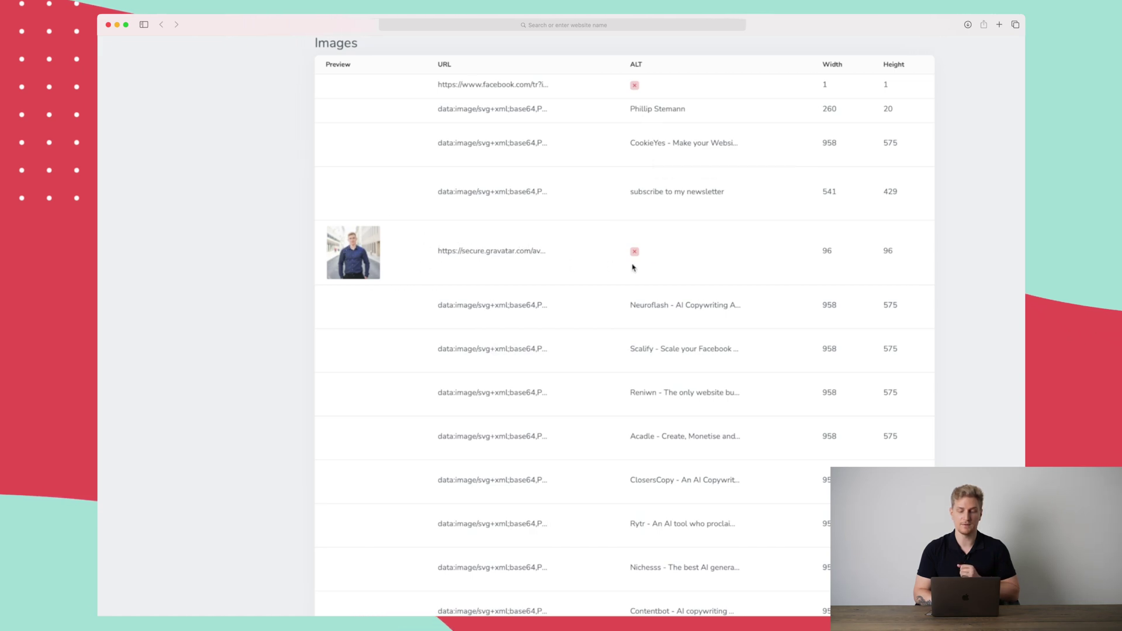
scroll(701, 249, "down", 3)
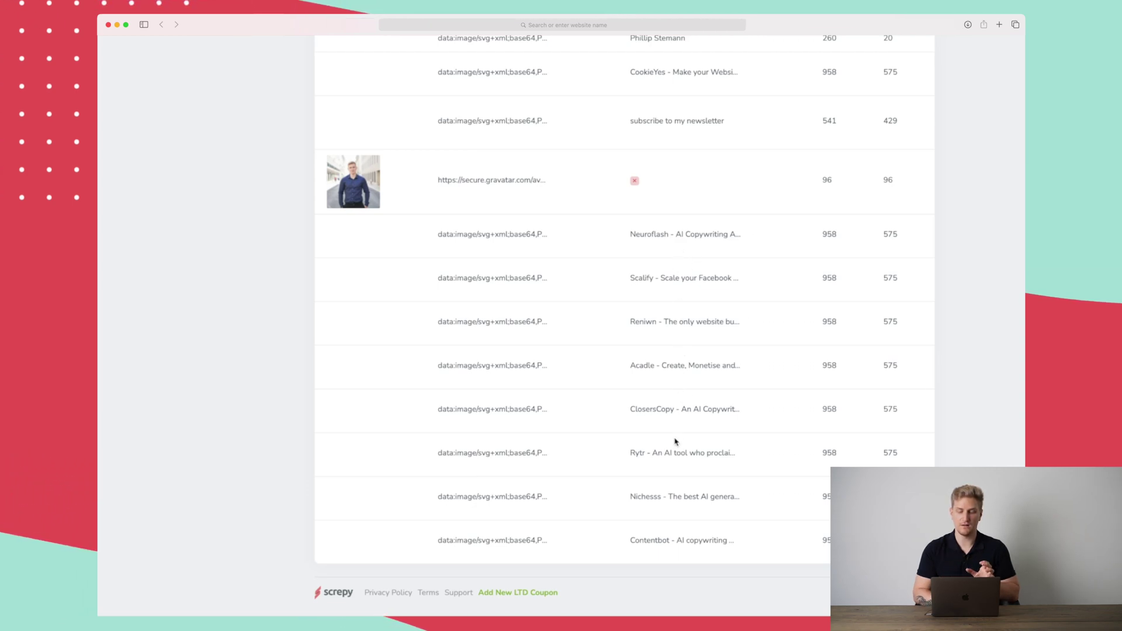
scroll(676, 441, "up", 3)
scroll(676, 440, "up", 5)
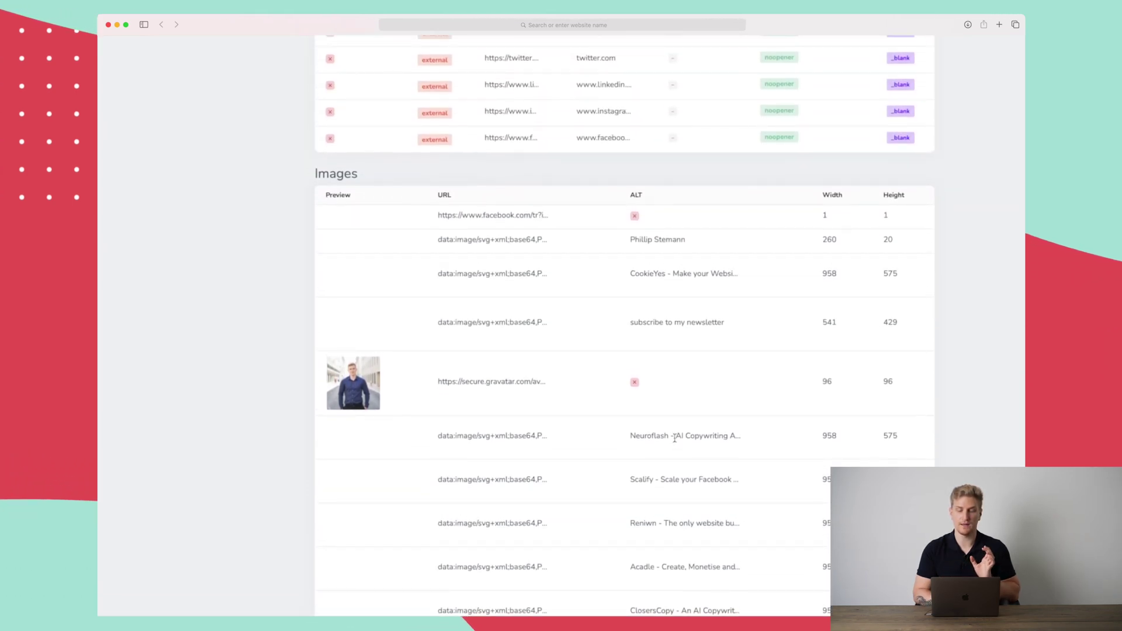
scroll(675, 441, "down", 6)
scroll(676, 441, "up", 15)
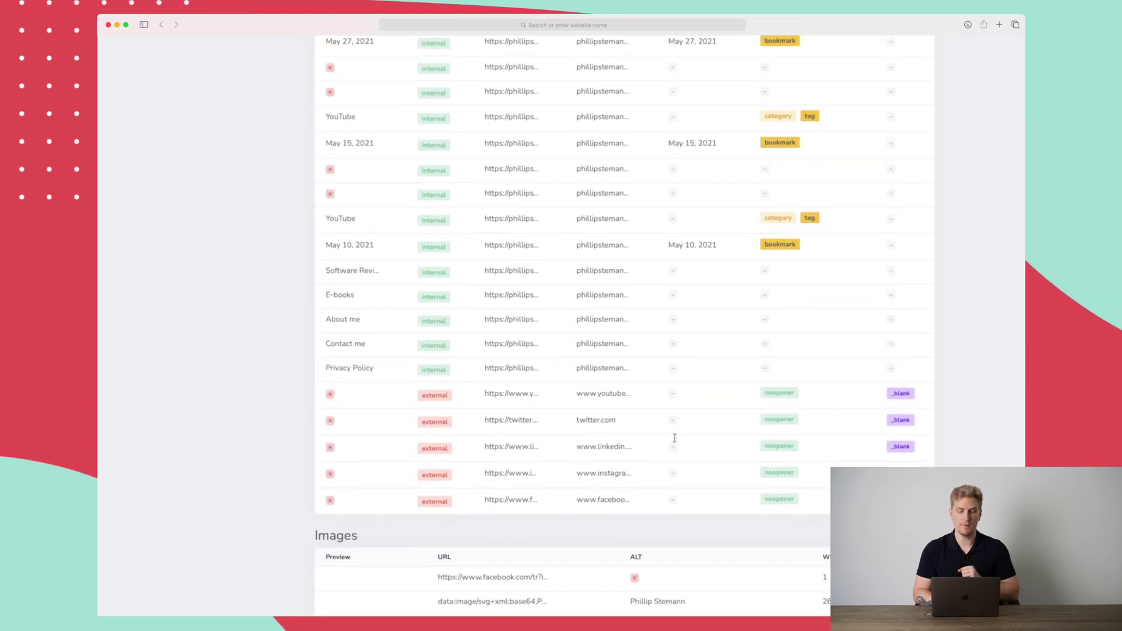
scroll(675, 442, "up", 15)
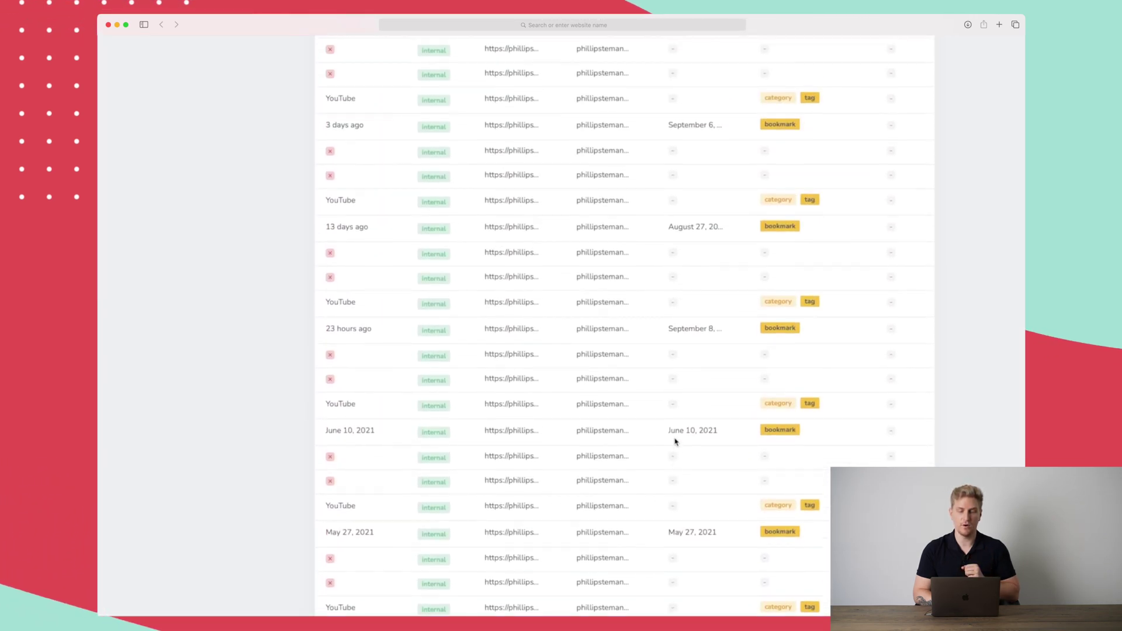
scroll(676, 442, "up", 4)
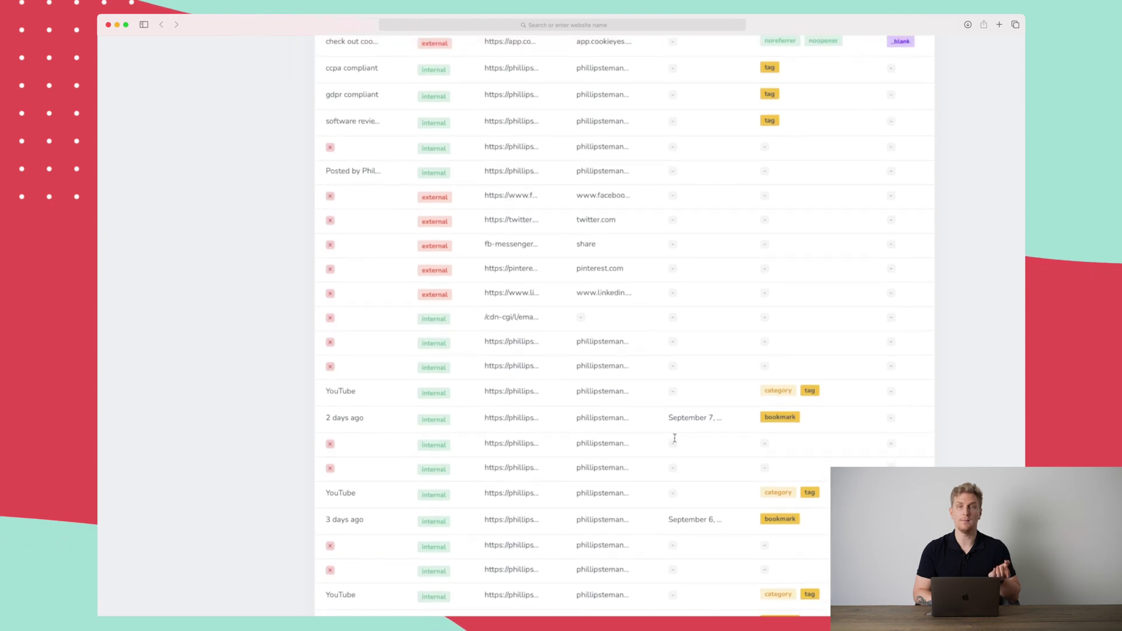
scroll(675, 439, "up", 13)
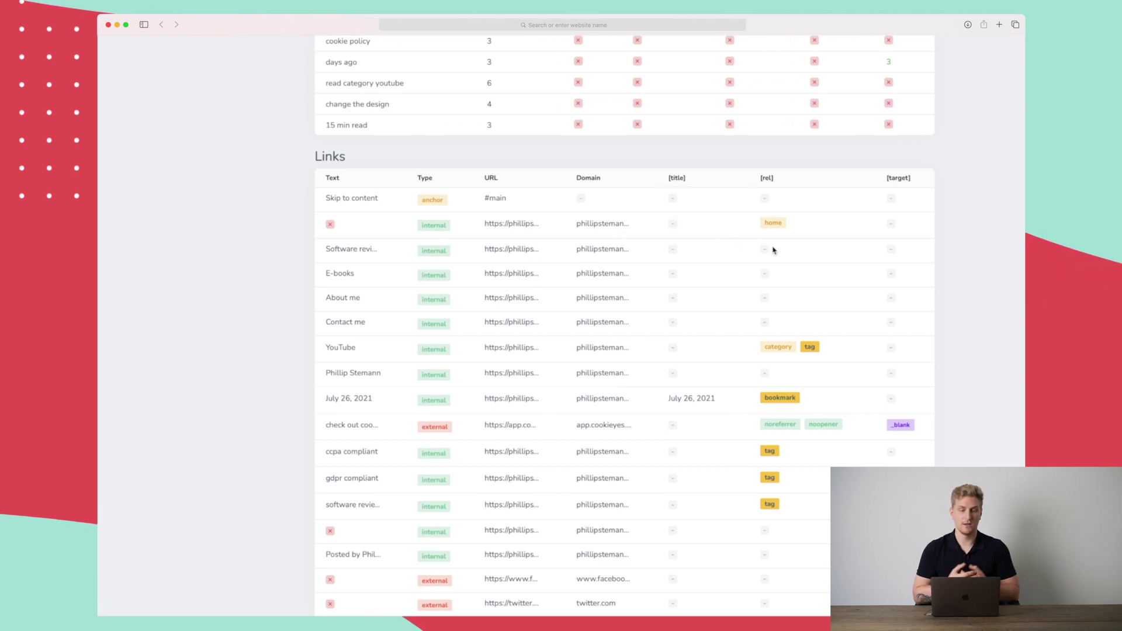
scroll(773, 249, "up", 5)
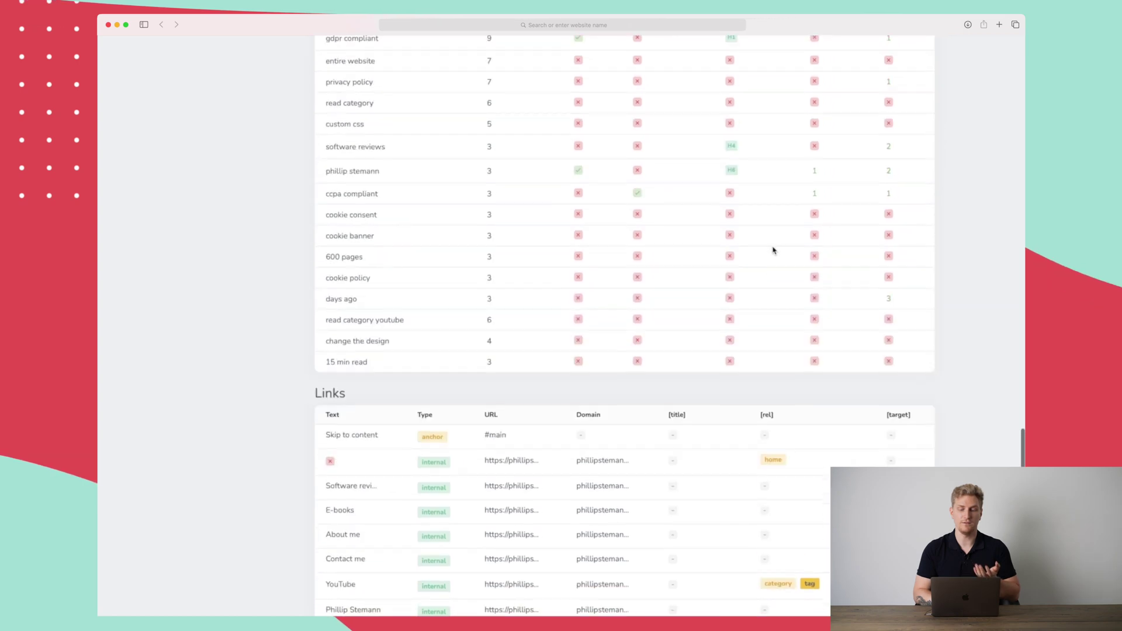
scroll(773, 250, "up", 15)
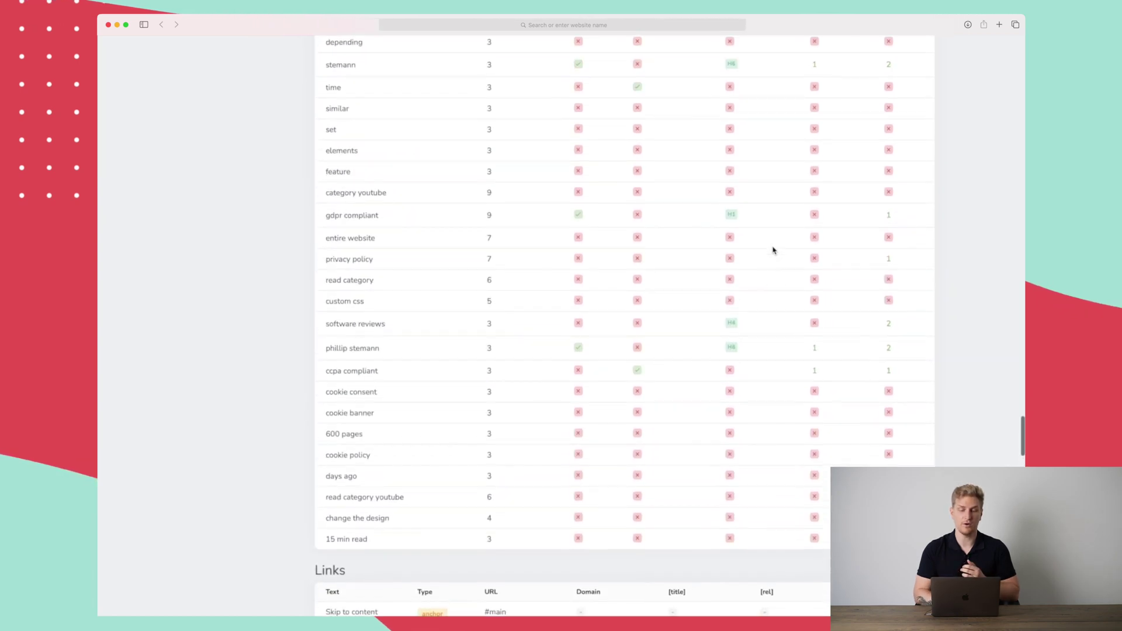
scroll(773, 250, "up", 15)
scroll(773, 249, "up", 15)
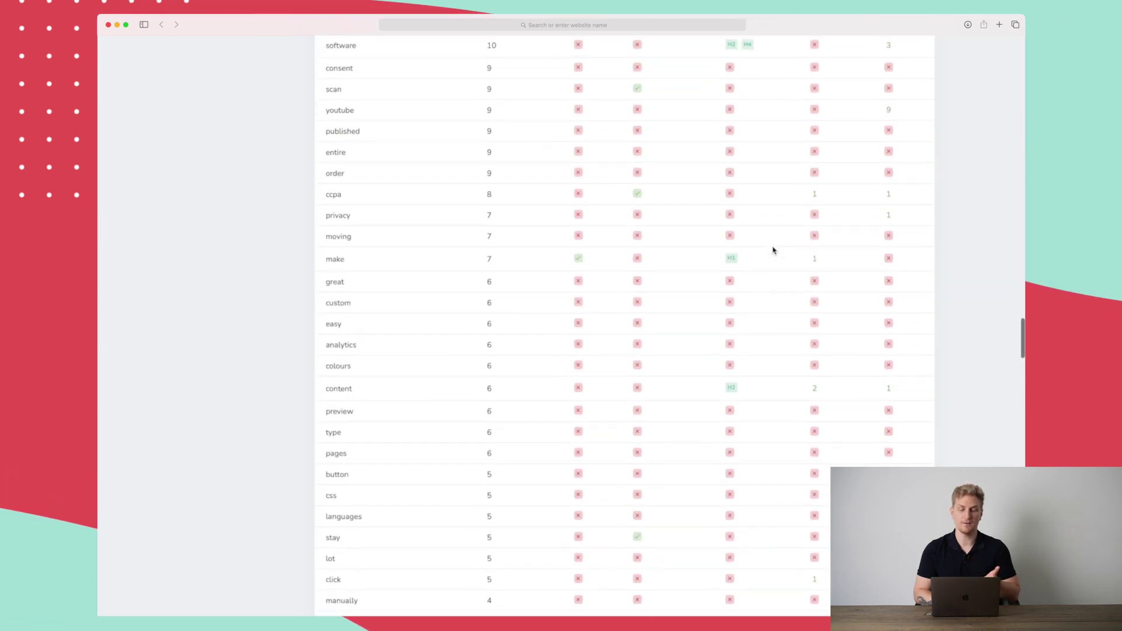
scroll(772, 249, "up", 15)
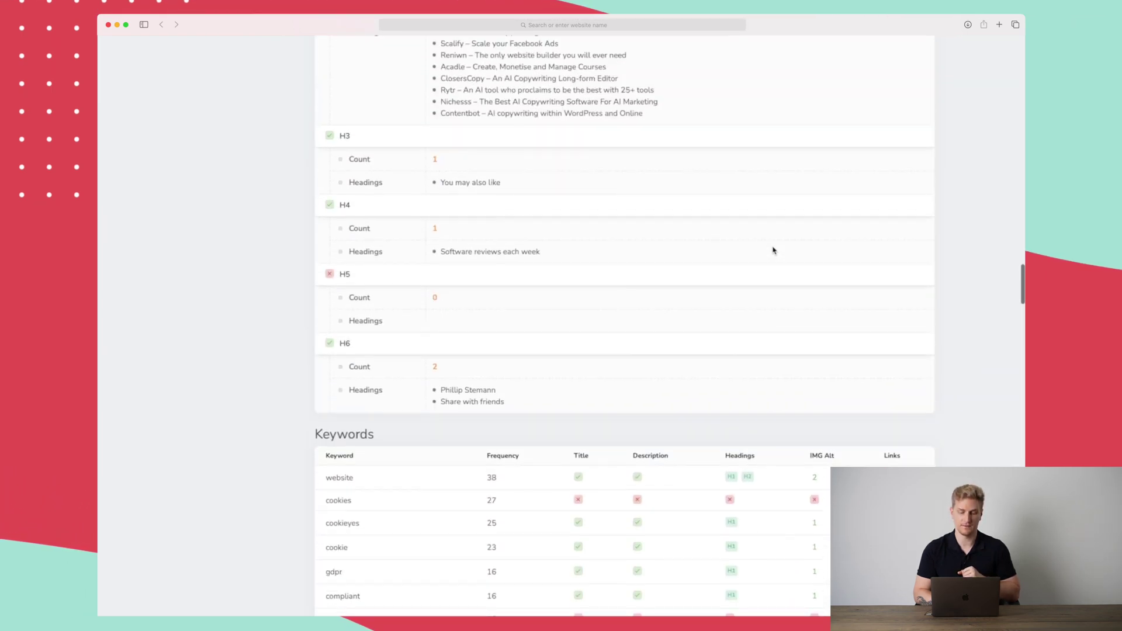
scroll(772, 249, "up", 1)
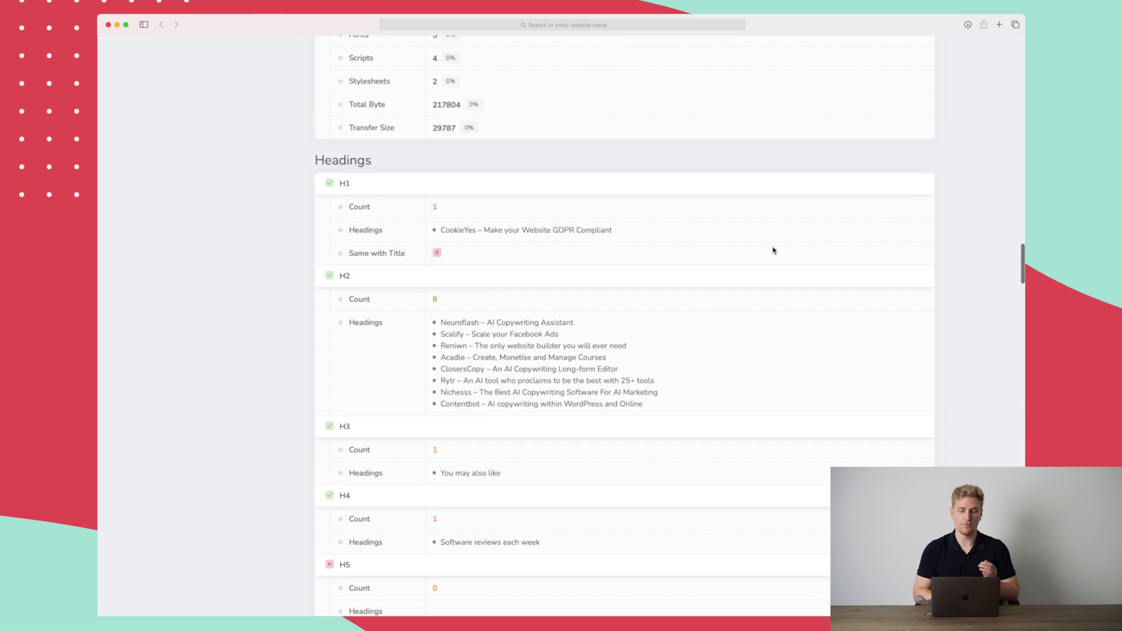
scroll(773, 250, "up", 10)
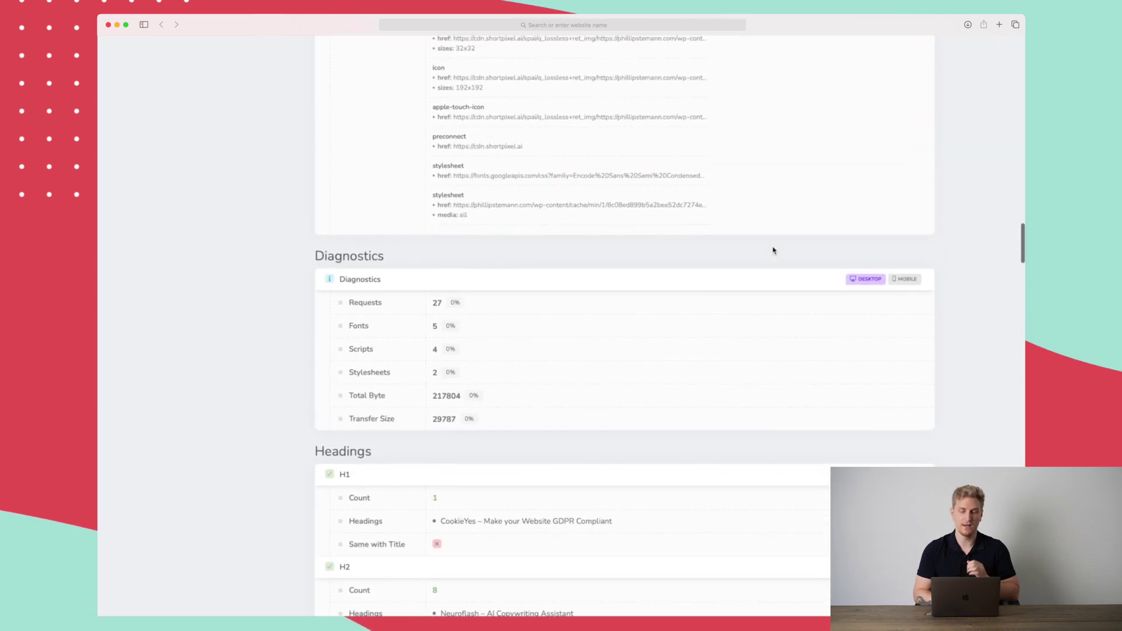
scroll(398, 277, "down", 1)
scroll(397, 277, "down", 15)
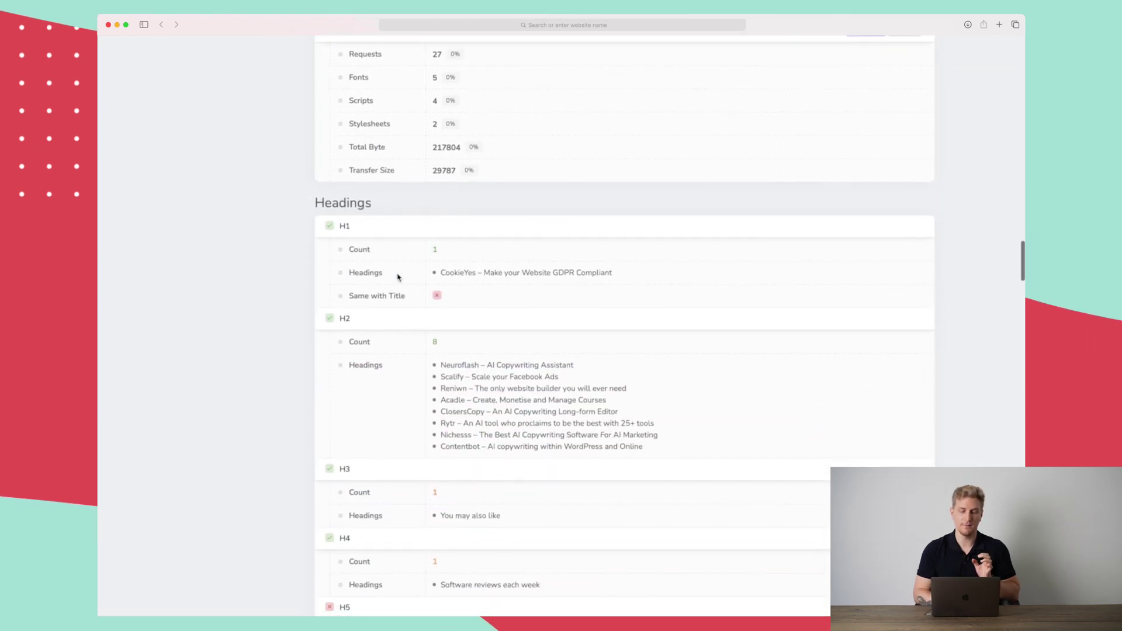
scroll(353, 156, "down", 20)
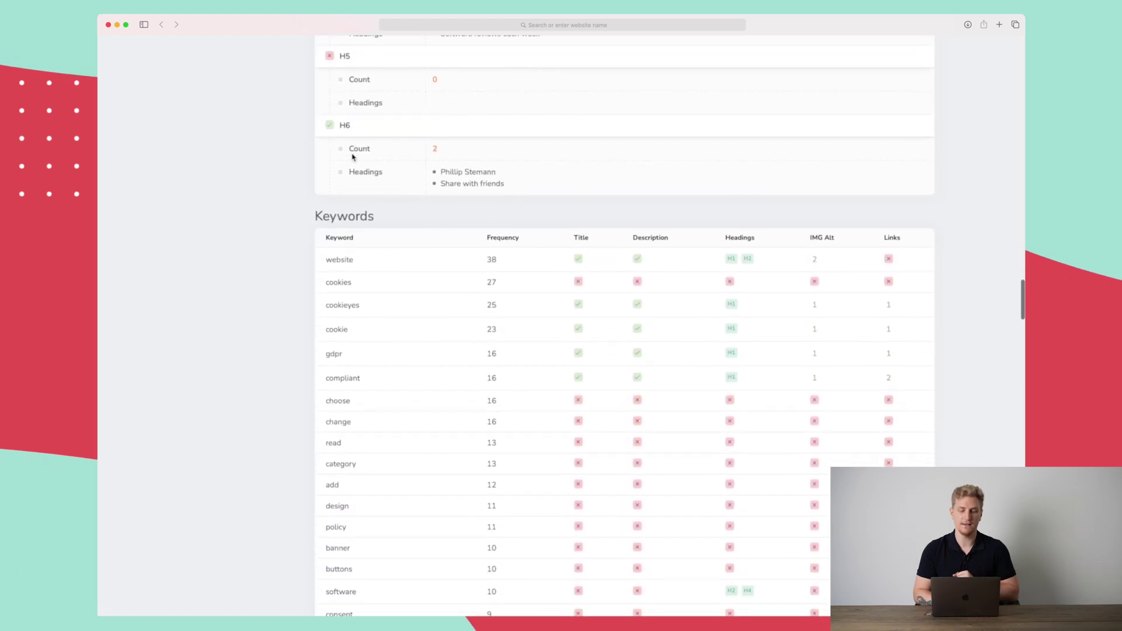
scroll(343, 207, "down", 20)
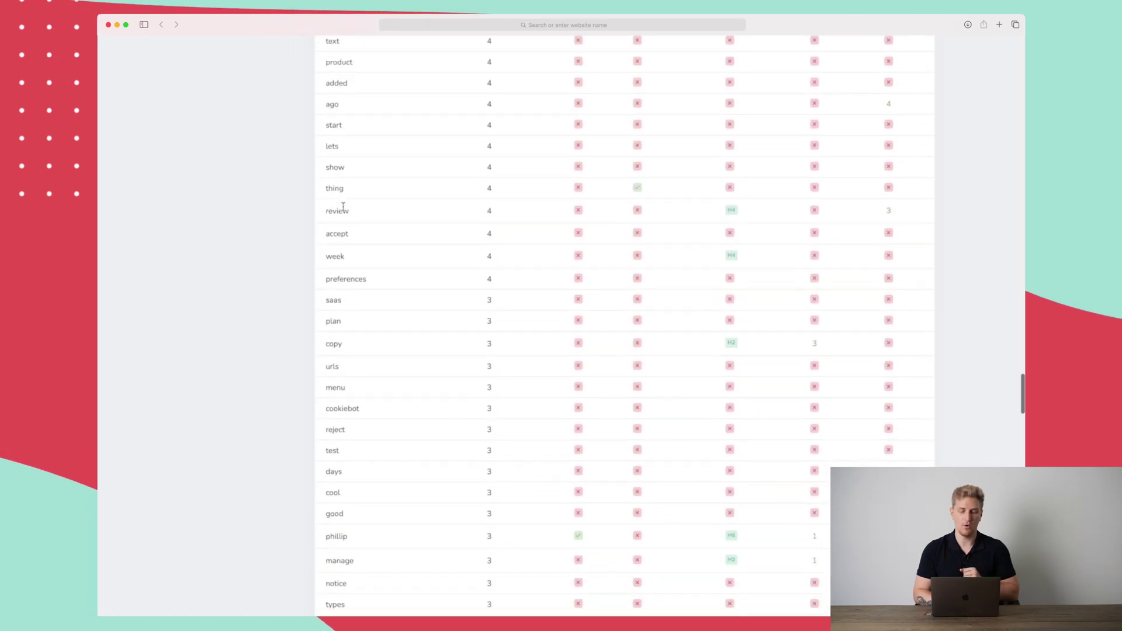
scroll(343, 207, "down", 5)
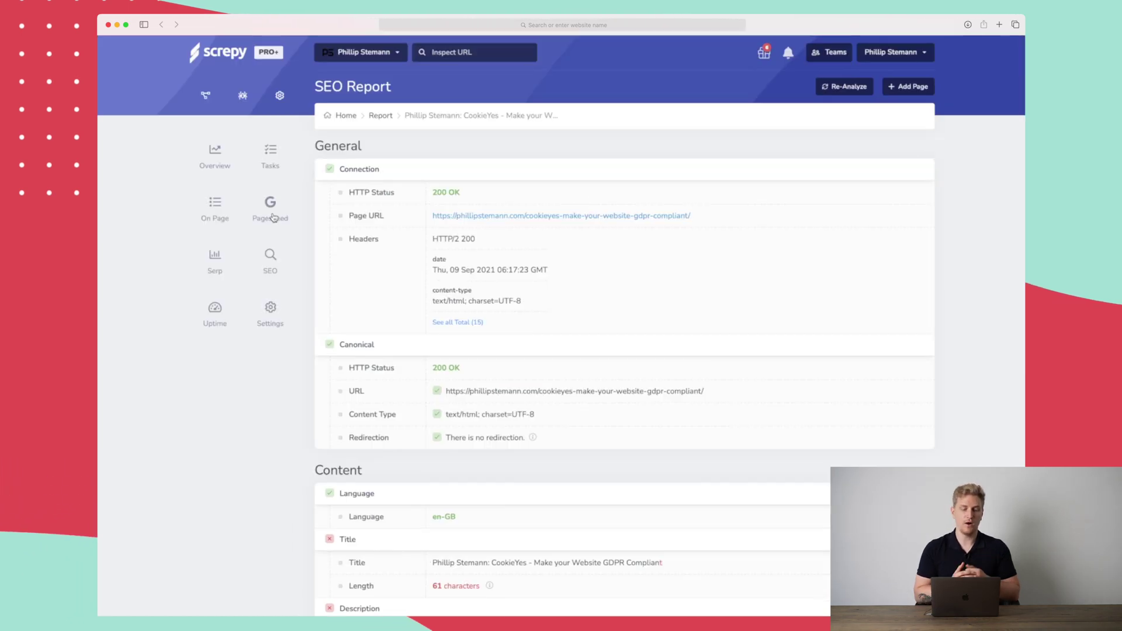
Step: Review the desktop Pagespeed results: 92% speed, 0.8s load, 191.37 KB, page scores 84 and 99
left_click(273, 217)
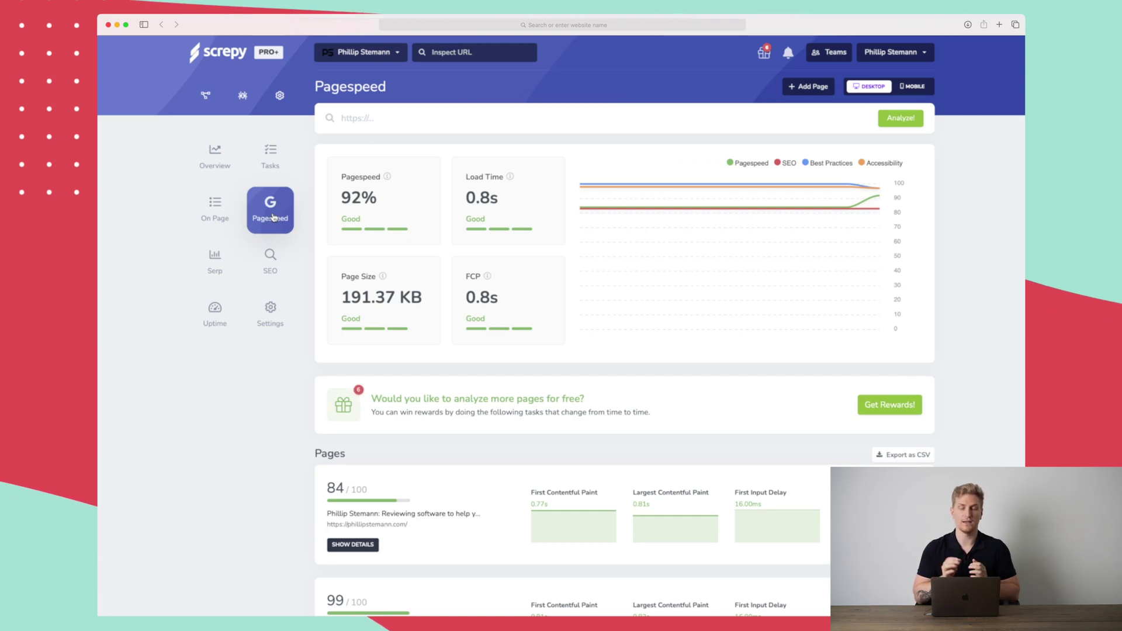
scroll(407, 240, "down", 1)
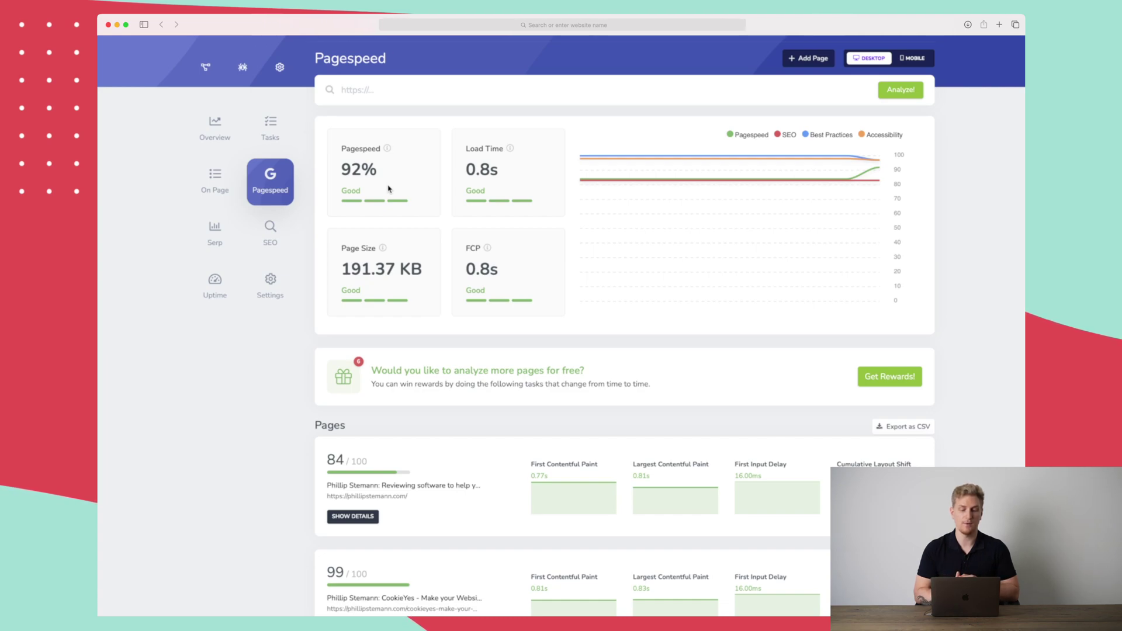
scroll(389, 188, "down", 2)
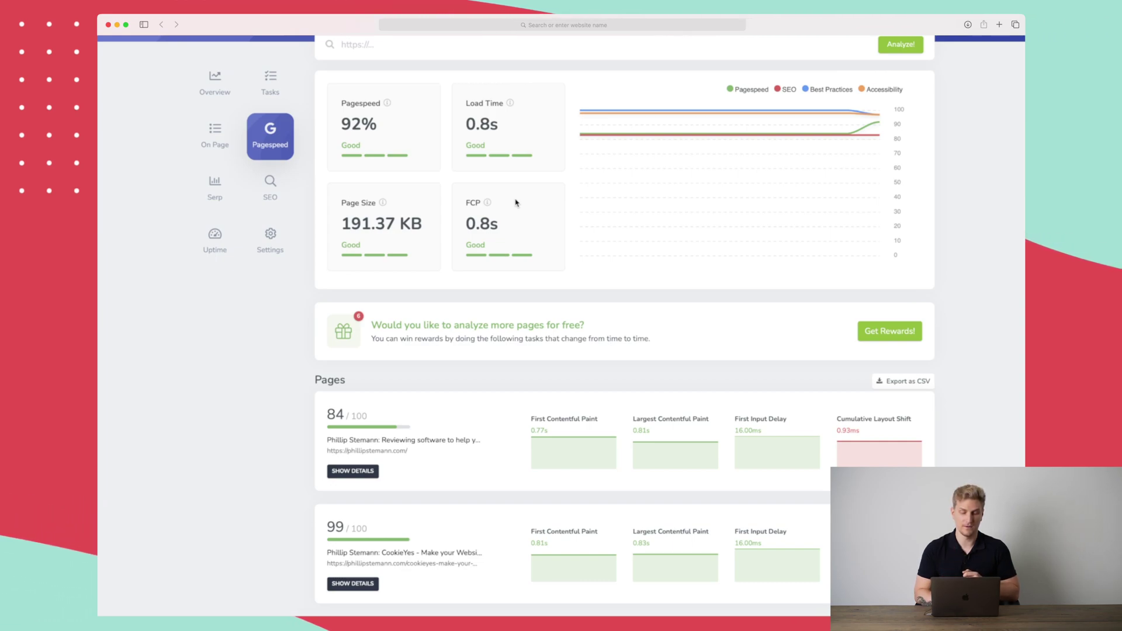
scroll(516, 203, "down", 2)
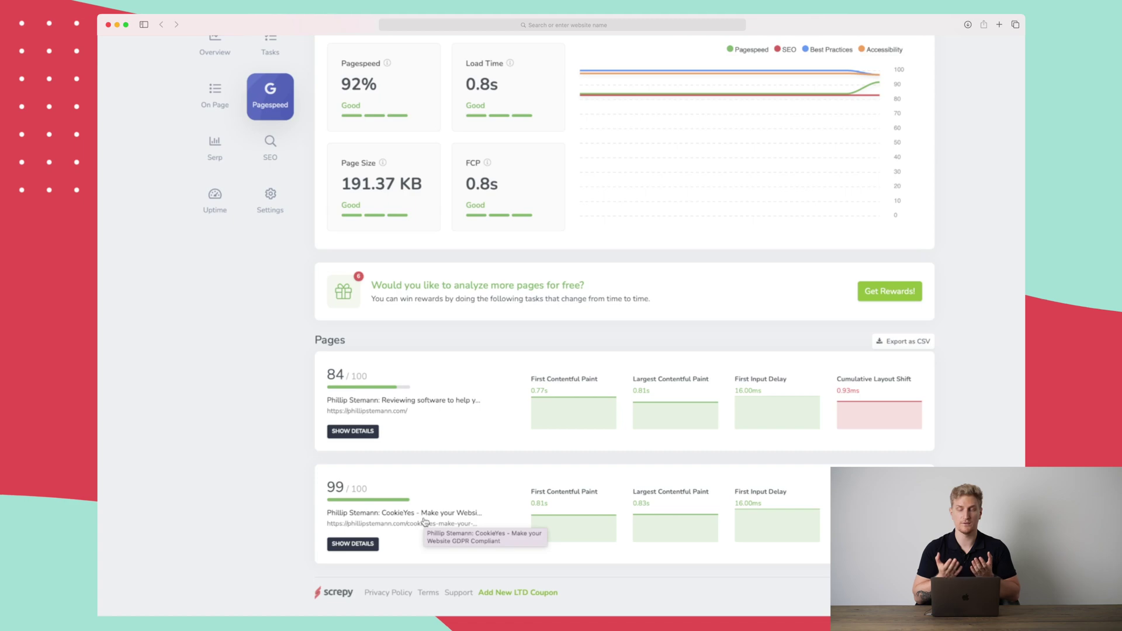
scroll(965, 117, "up", 3)
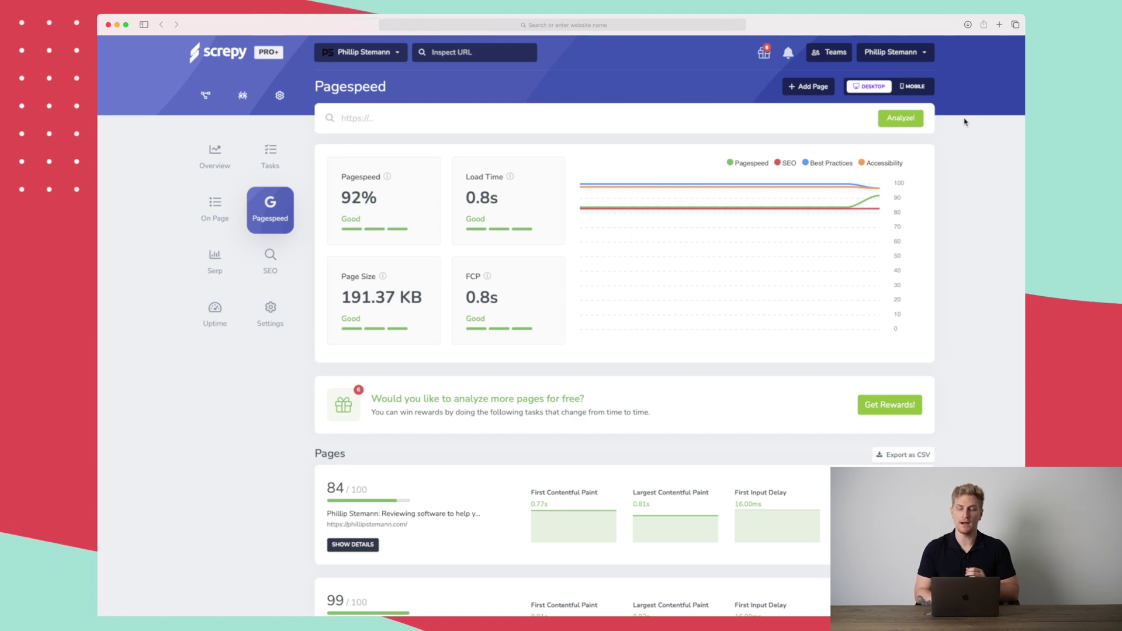
Step: Switch Pagespeed to mobile results: 84% speed, 2.7s load time, 194.53 KB page size
left_click(915, 87)
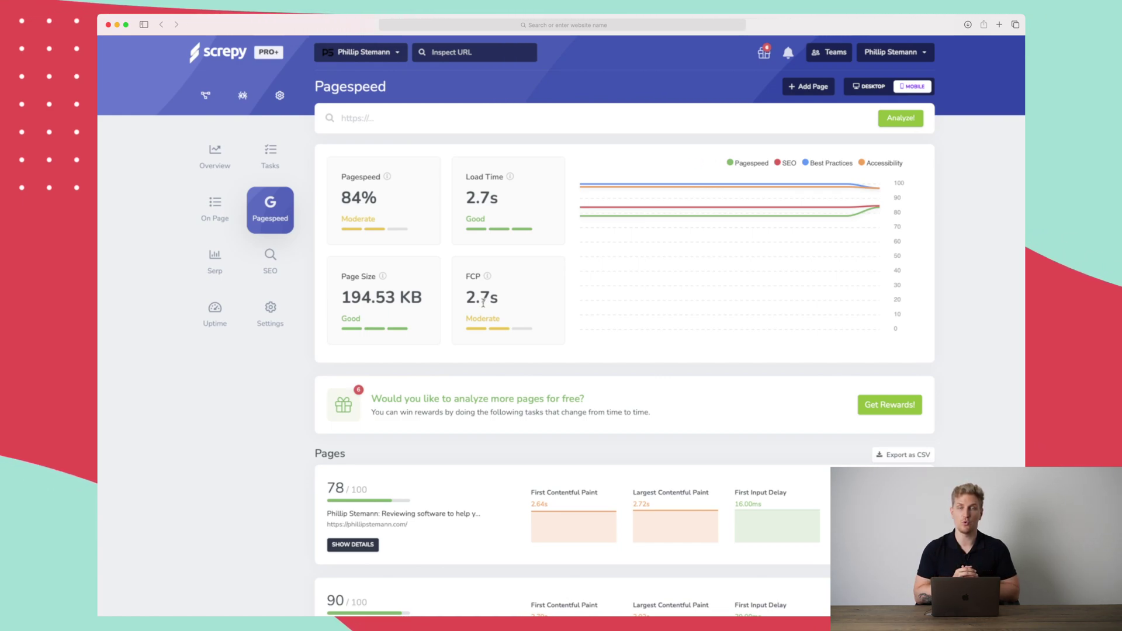
scroll(483, 302, "down", 3)
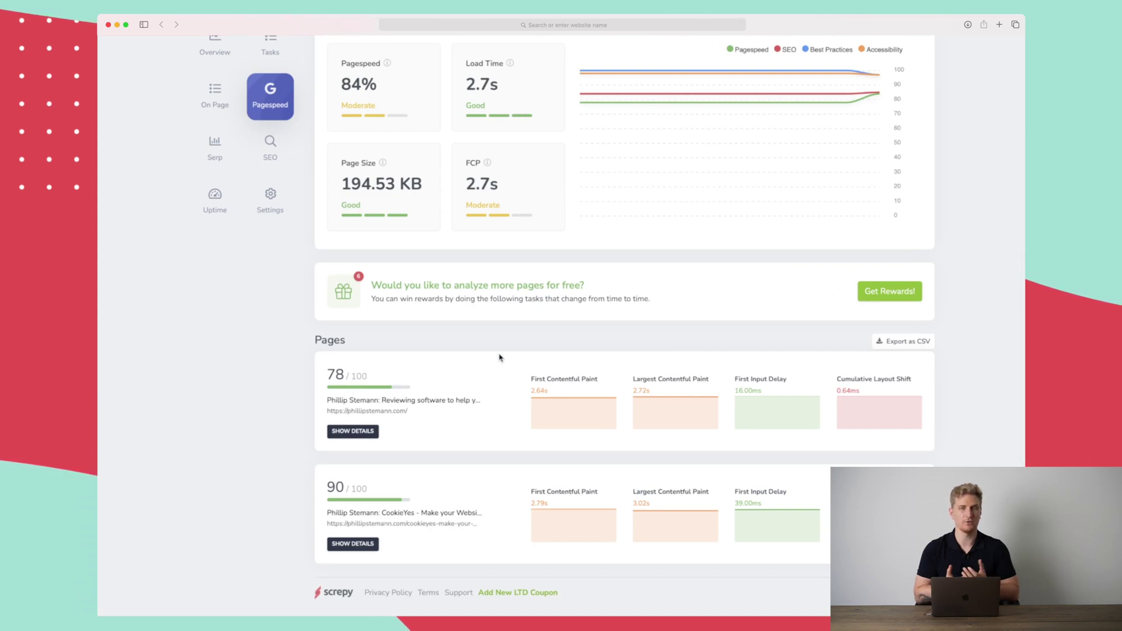
scroll(500, 357, "up", 2)
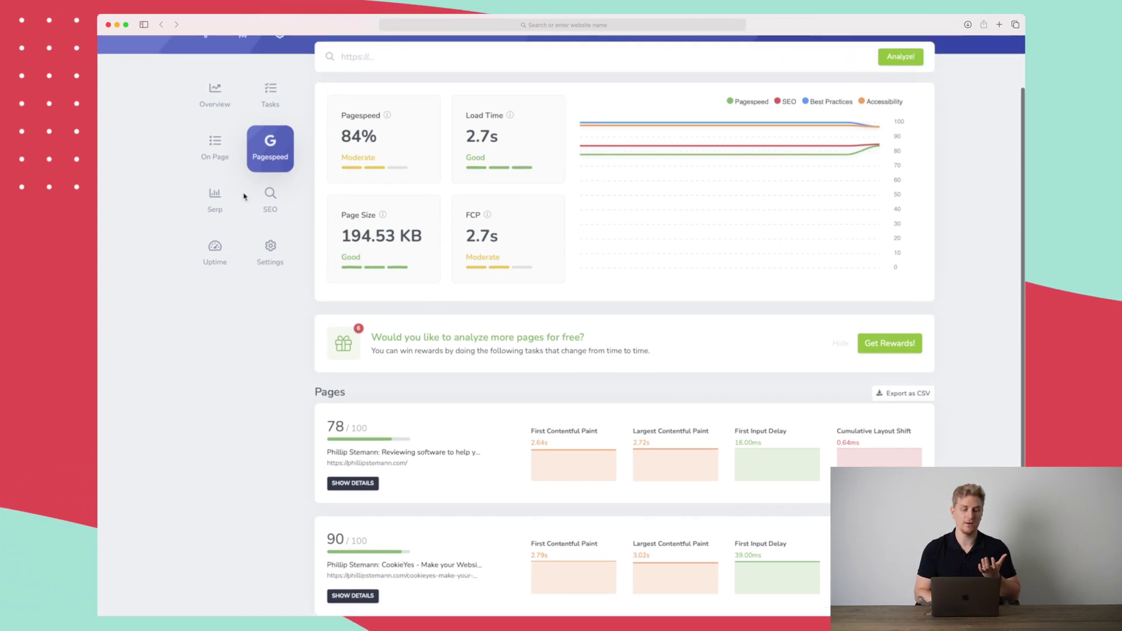
Step: Open Google Rank Results: four tracked keywords, one in the top 10, average position 21
left_click(214, 201)
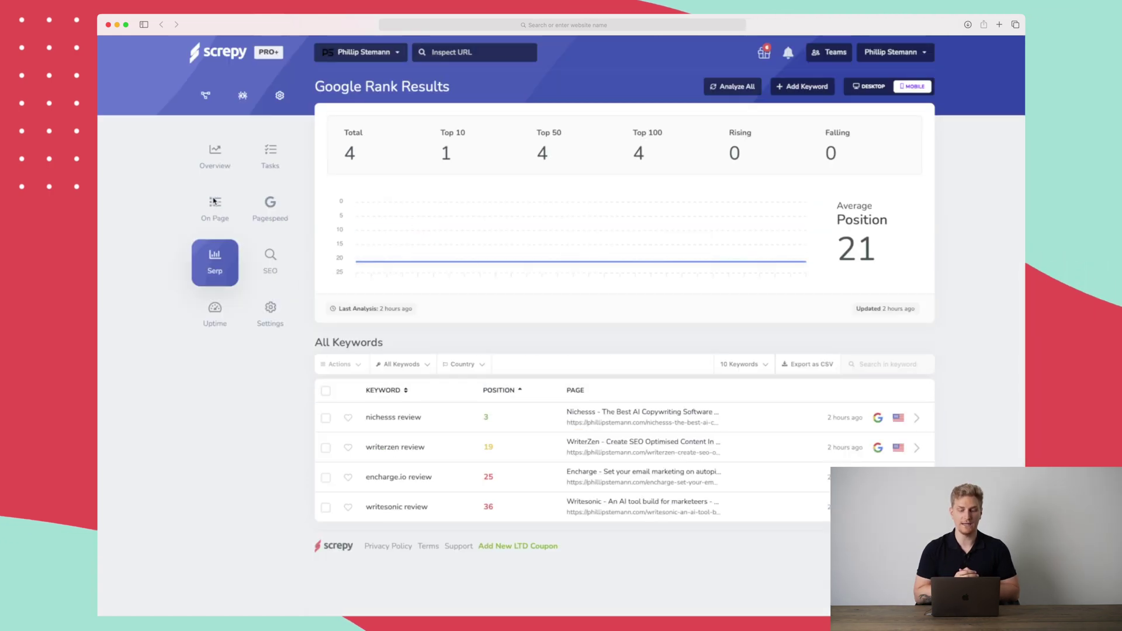
mouse_move(550, 268)
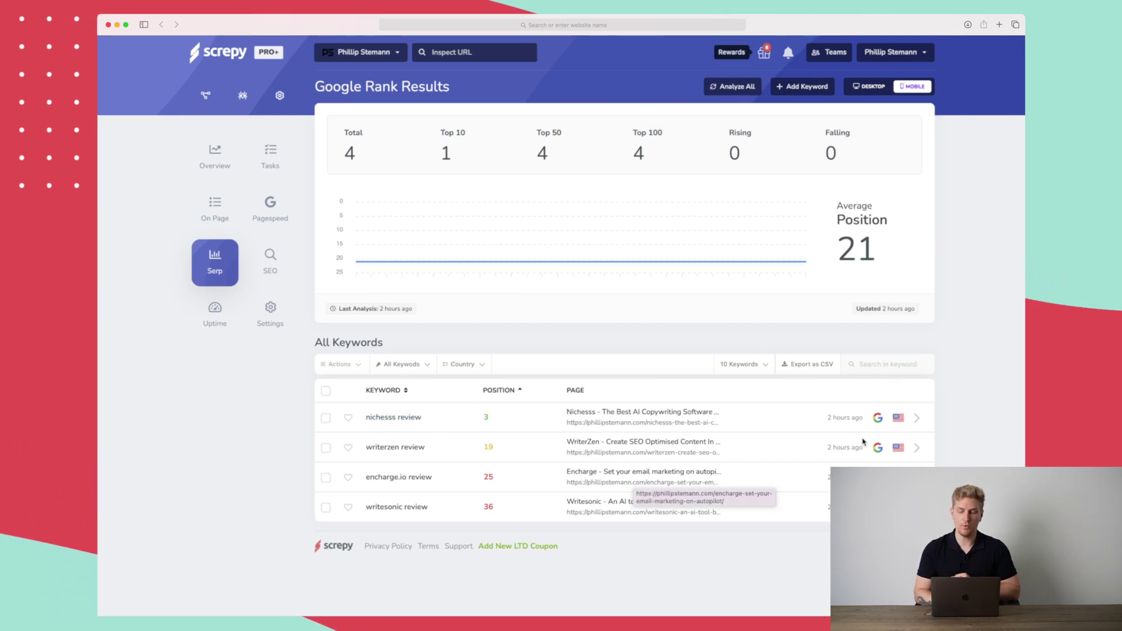
Step: Open the SERP results for 'nichesss review' and scroll through the mobile rankings
left_click(916, 420)
scroll(500, 411, "down", 1)
scroll(670, 300, "down", 2)
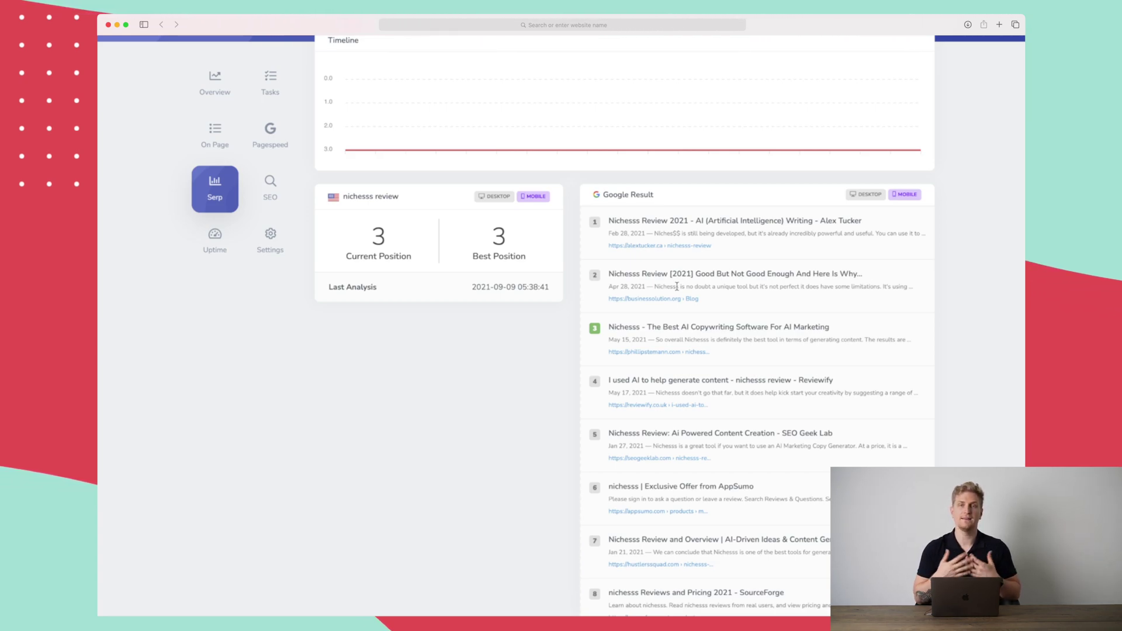
scroll(677, 287, "down", 2)
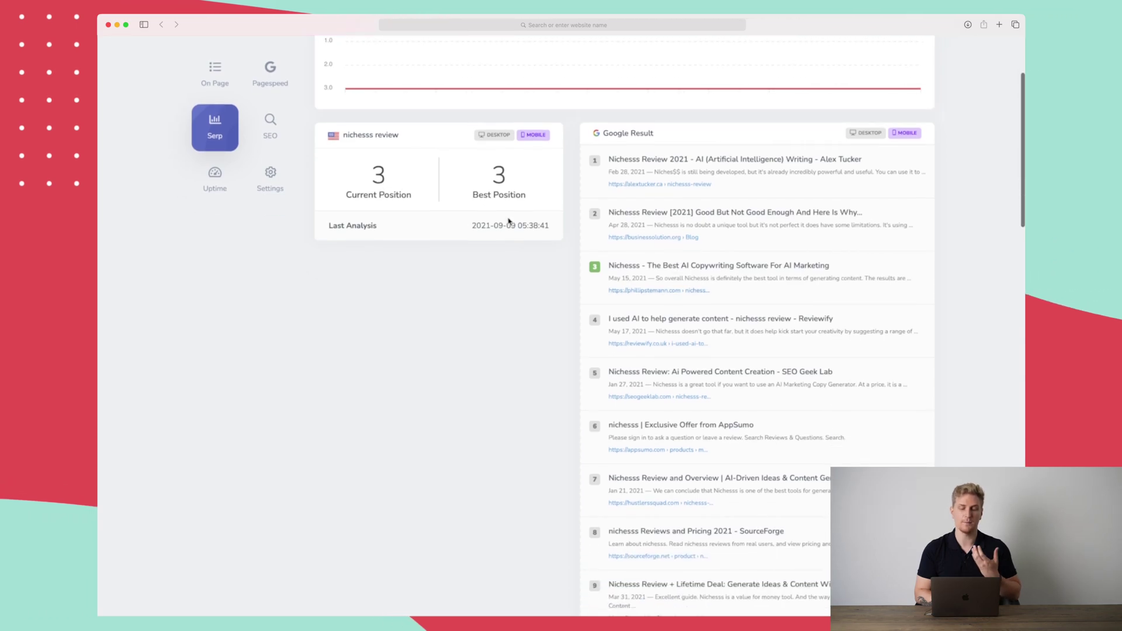
scroll(508, 222, "down", 20)
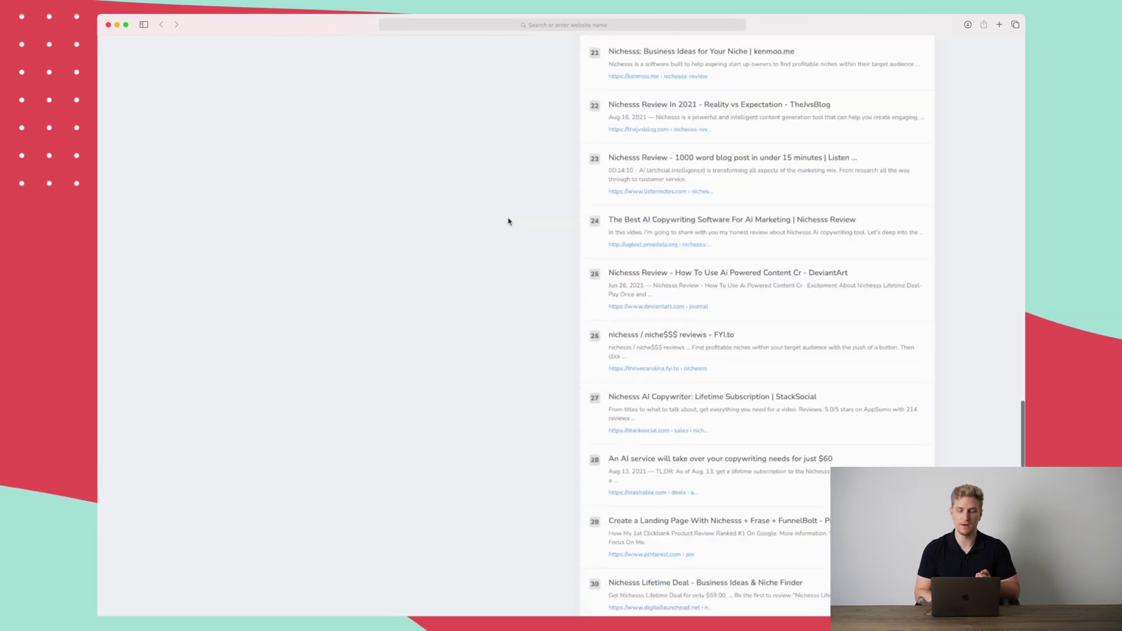
scroll(509, 221, "down", 5)
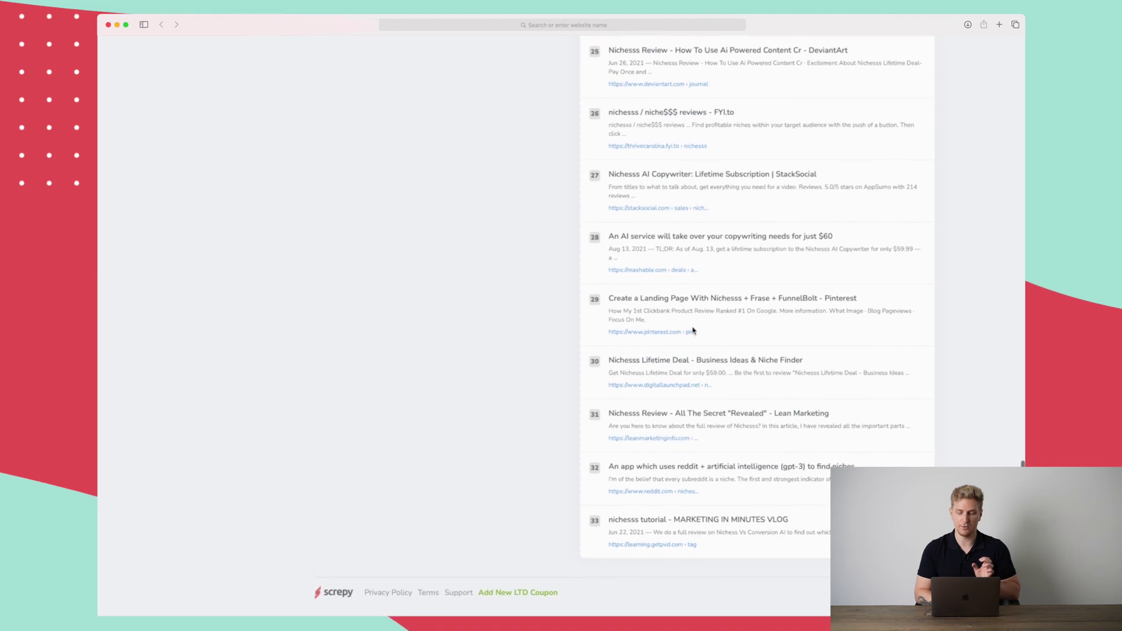
Step: Switch the 'nichesss review' rankings to desktop, showing current and best position 7
scroll(269, 243, "up", 20)
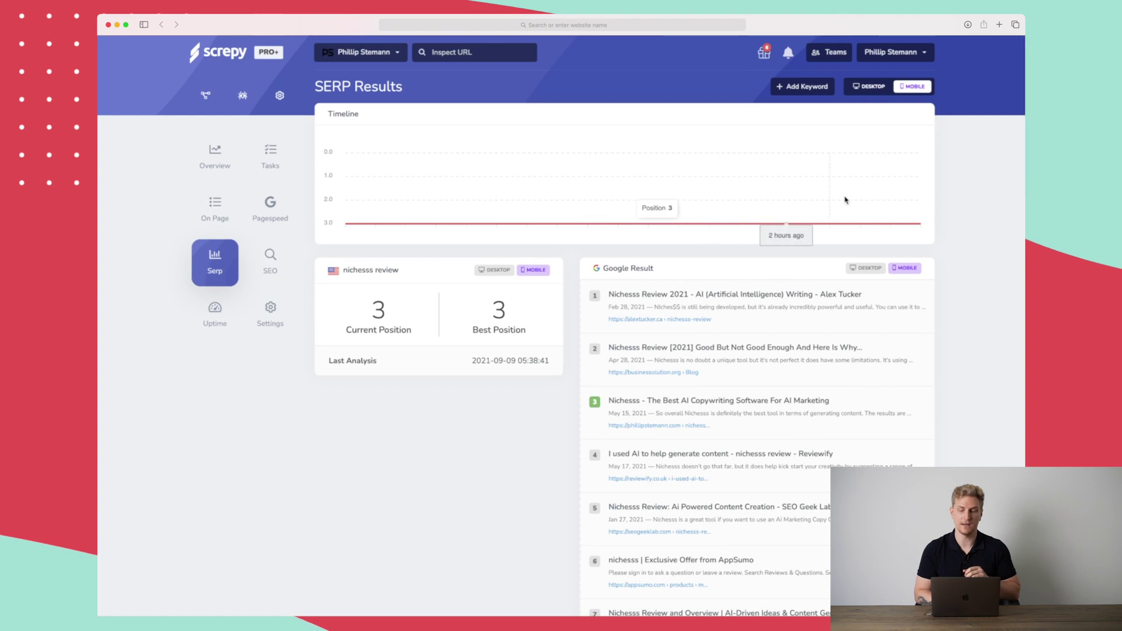
left_click(884, 88)
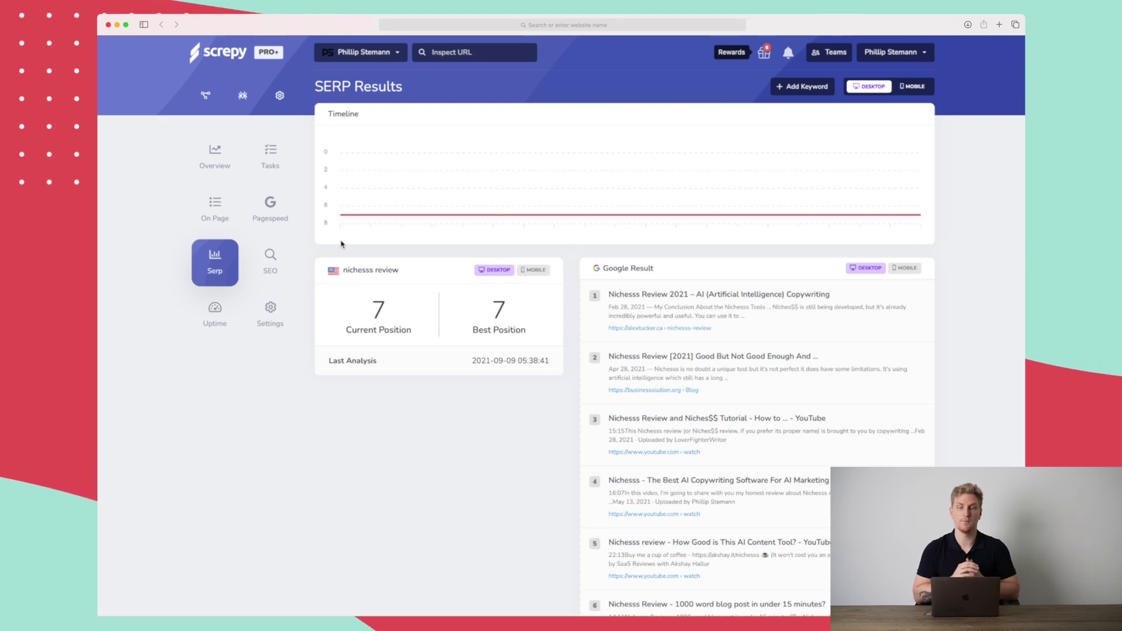
scroll(391, 315, "down", 5)
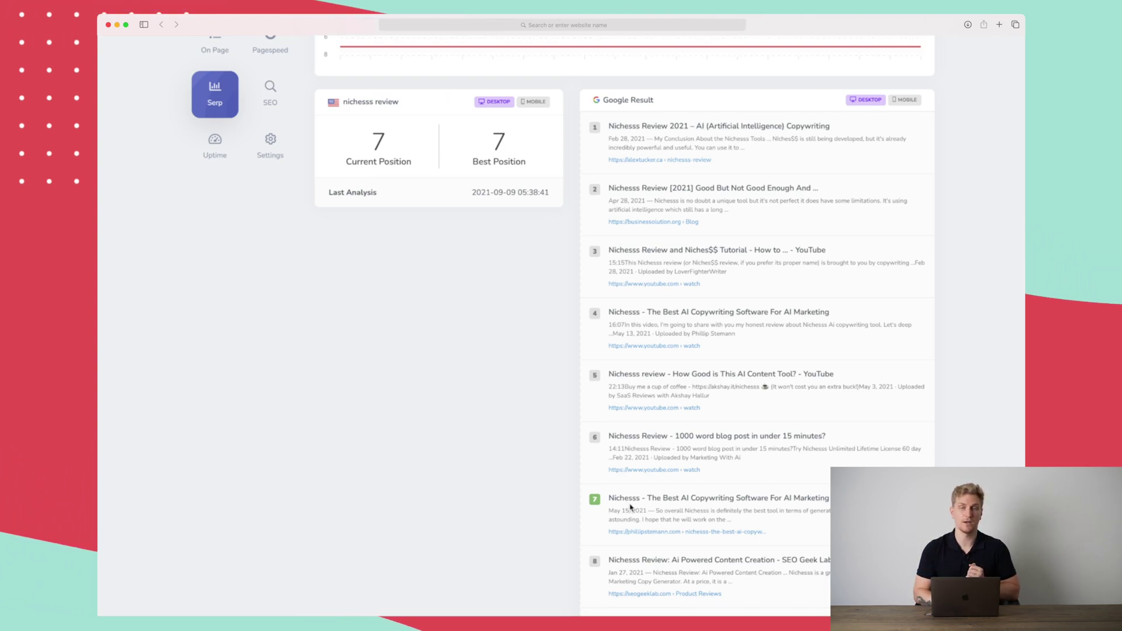
Step: Open SEO Results (73/100, 6 issues), view the Content Ratio task, then return
left_click(271, 97)
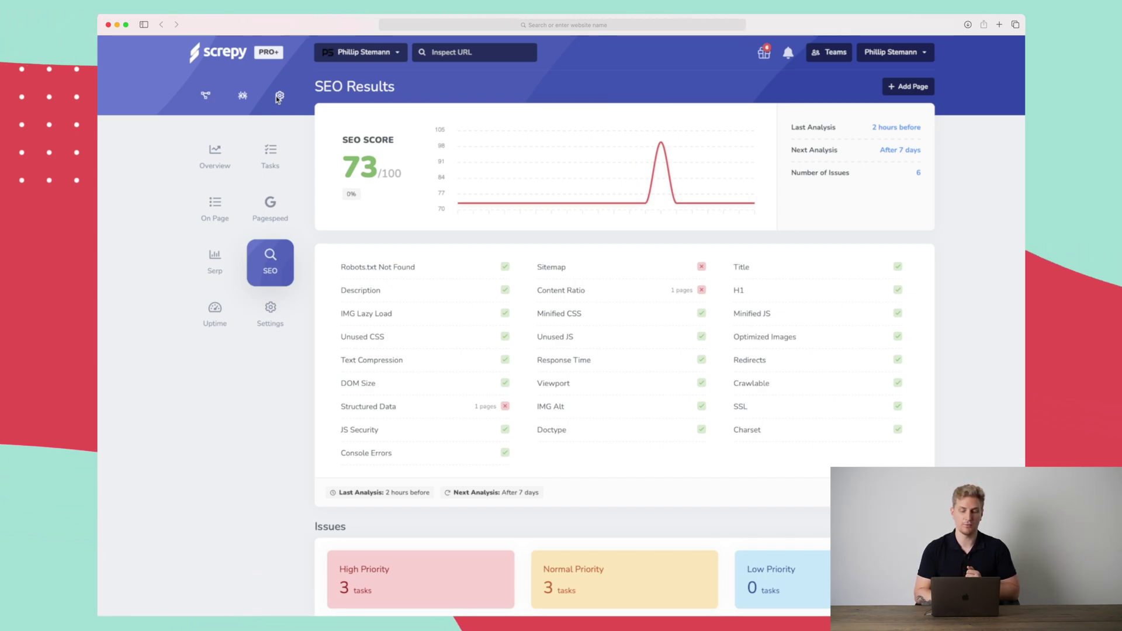
scroll(553, 216, "down", 2)
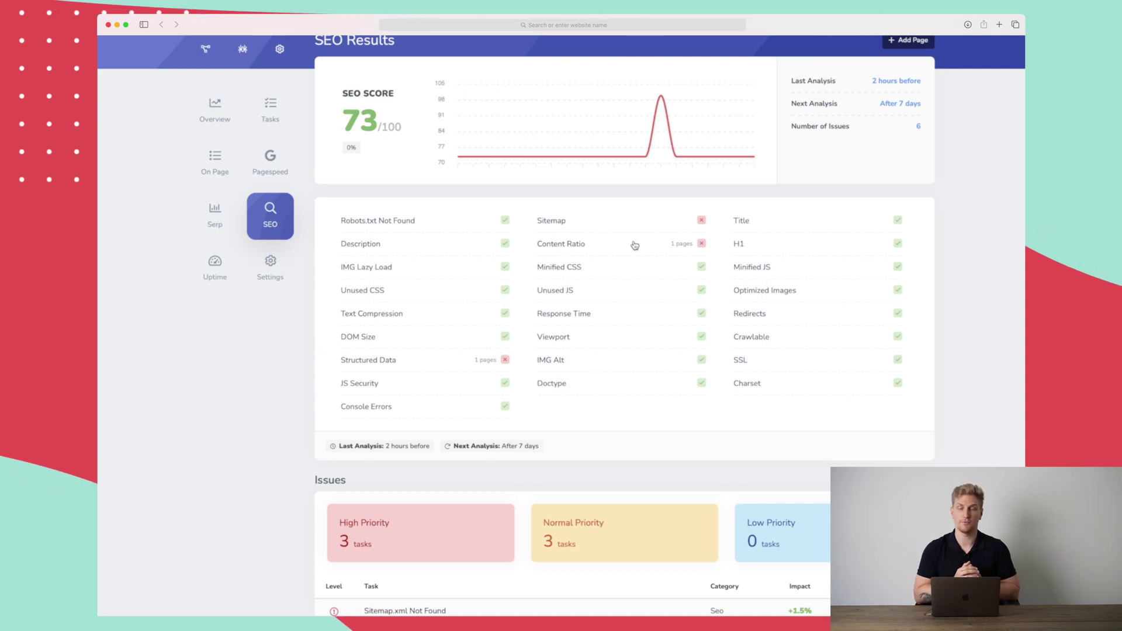
left_click(631, 244)
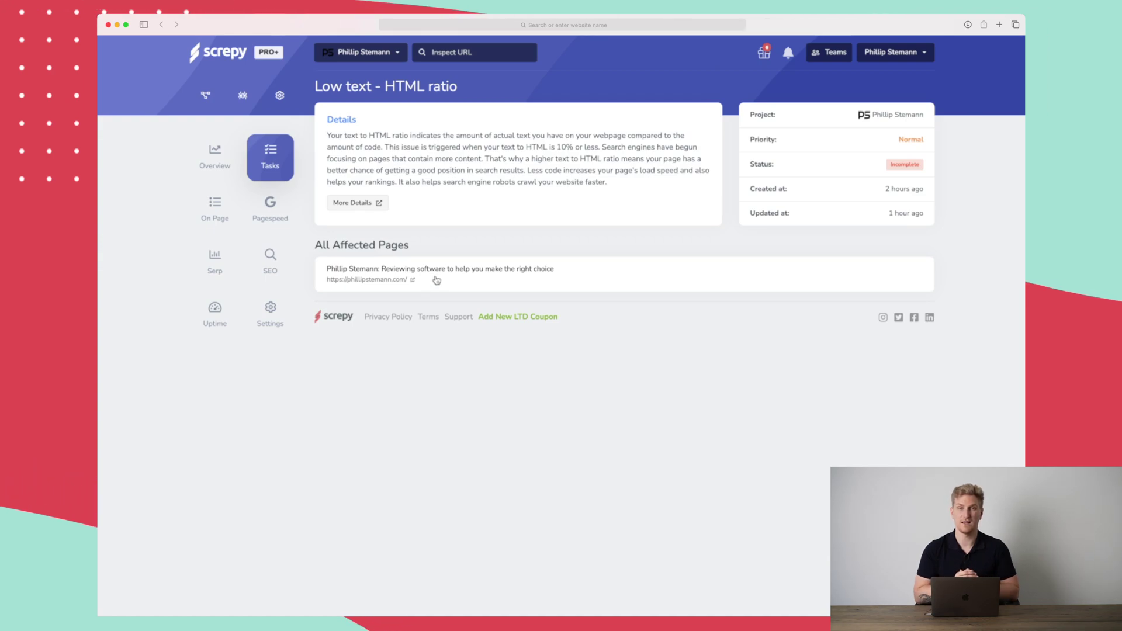
key("super+bracketleft")
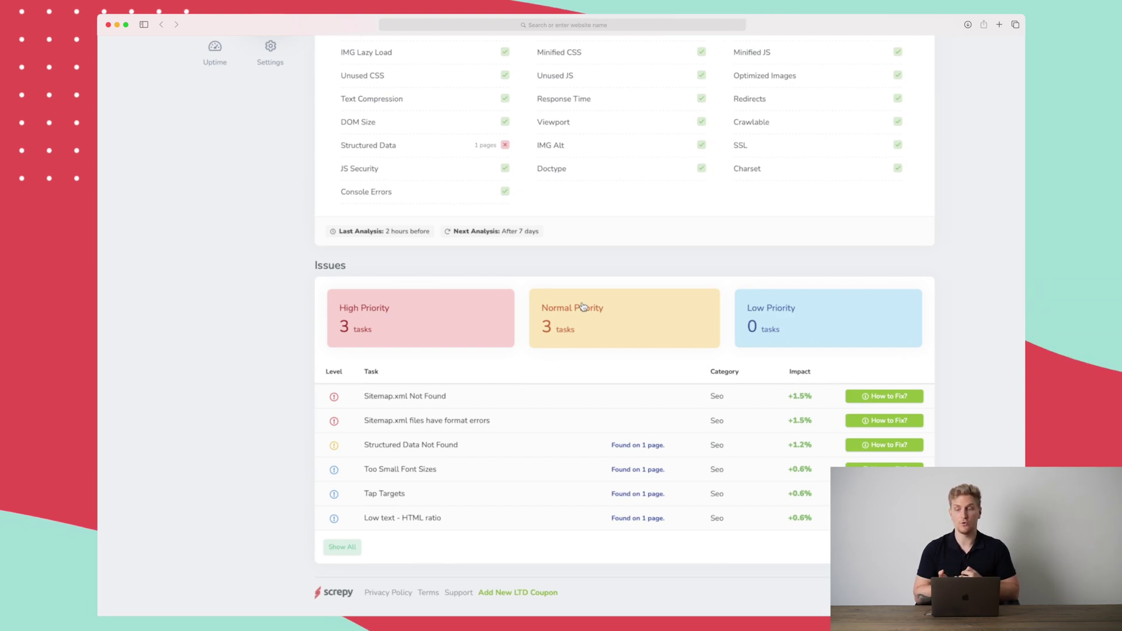
scroll(583, 307, "up", 5)
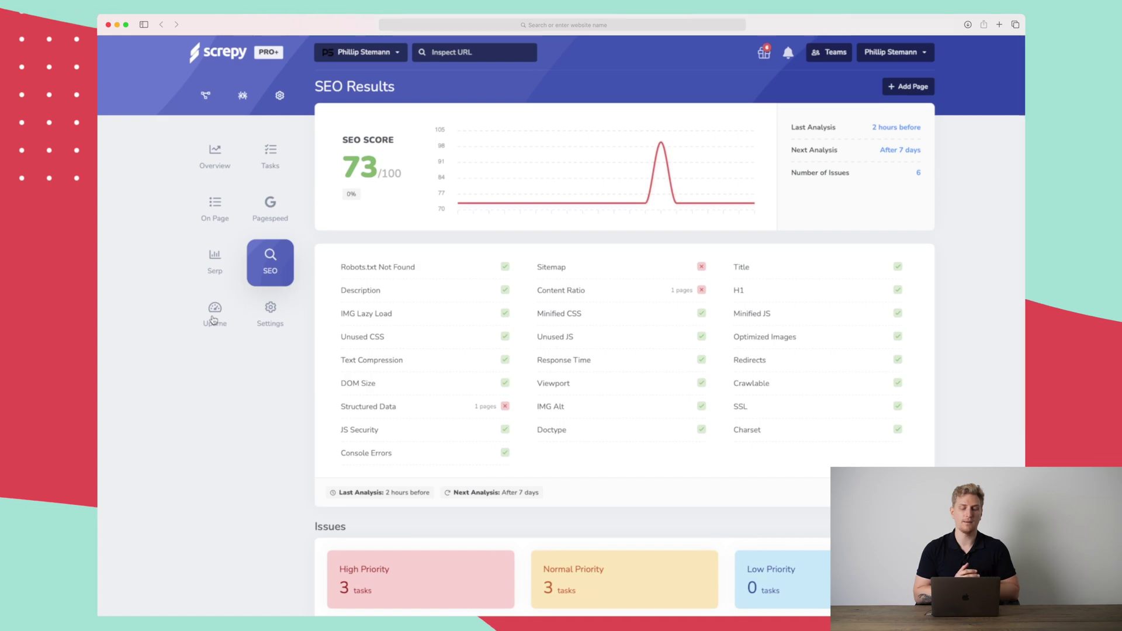
Step: Open the Uptime Report: 100% uptime, 1.40s average response time, 200 OK status
left_click(214, 316)
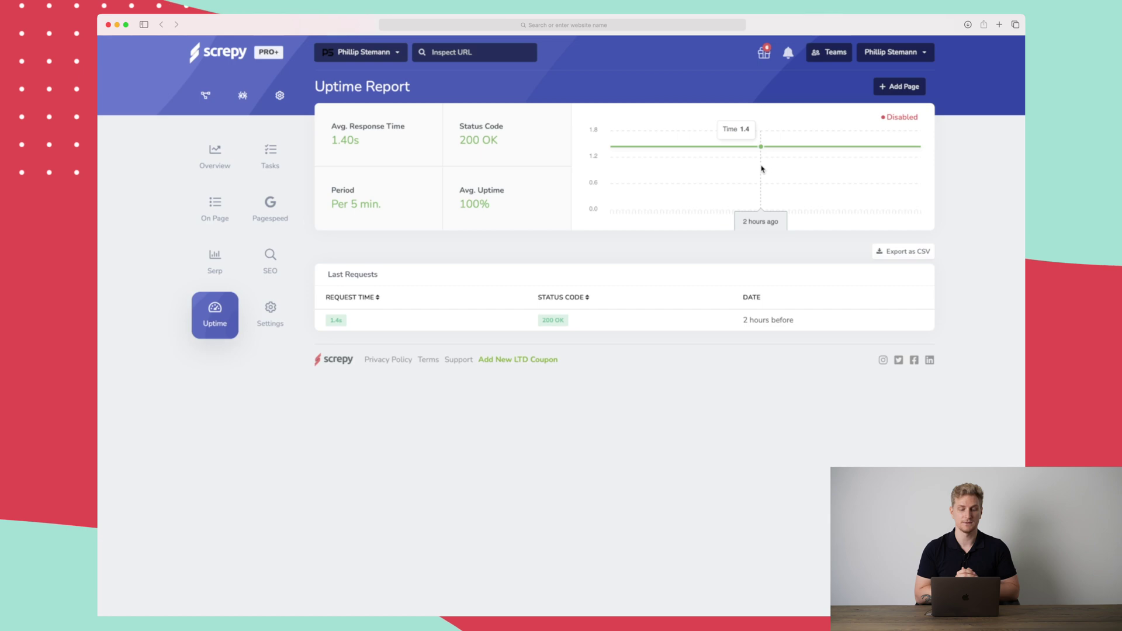
mouse_move(222, 333)
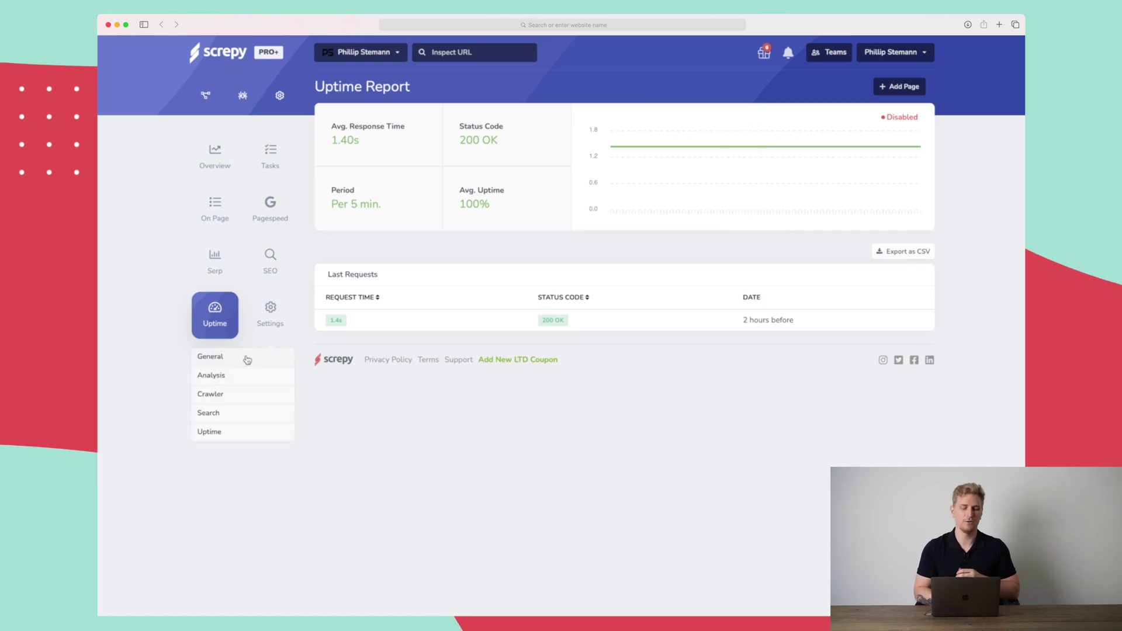
Step: Review the project's Analysis, Crawler, Search and Uptime settings in turn
left_click(247, 358)
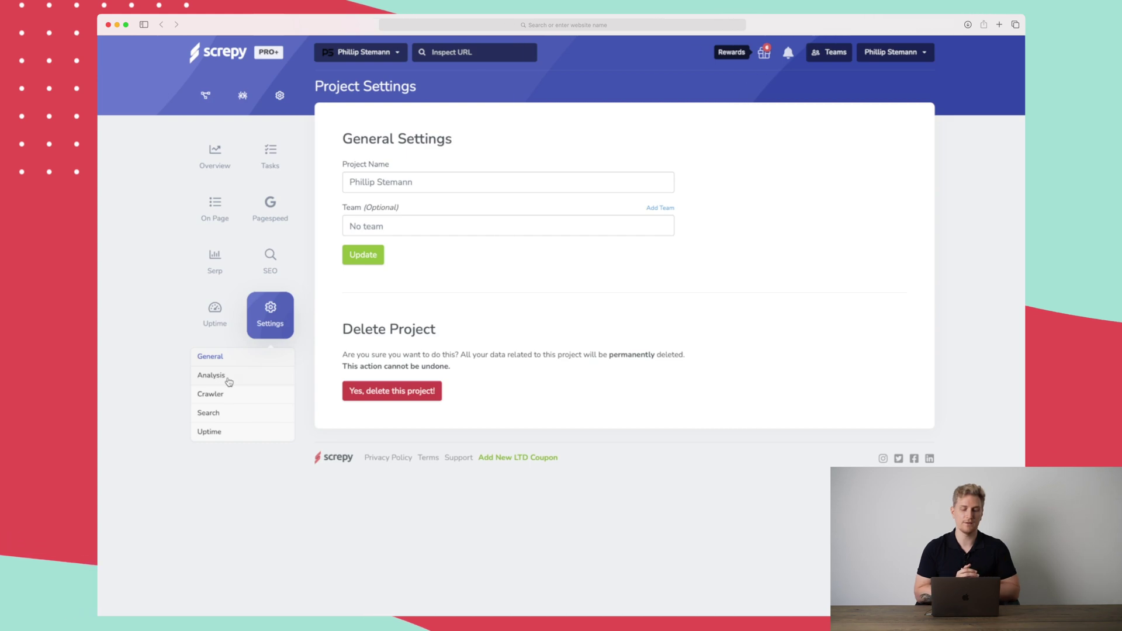
left_click(228, 382)
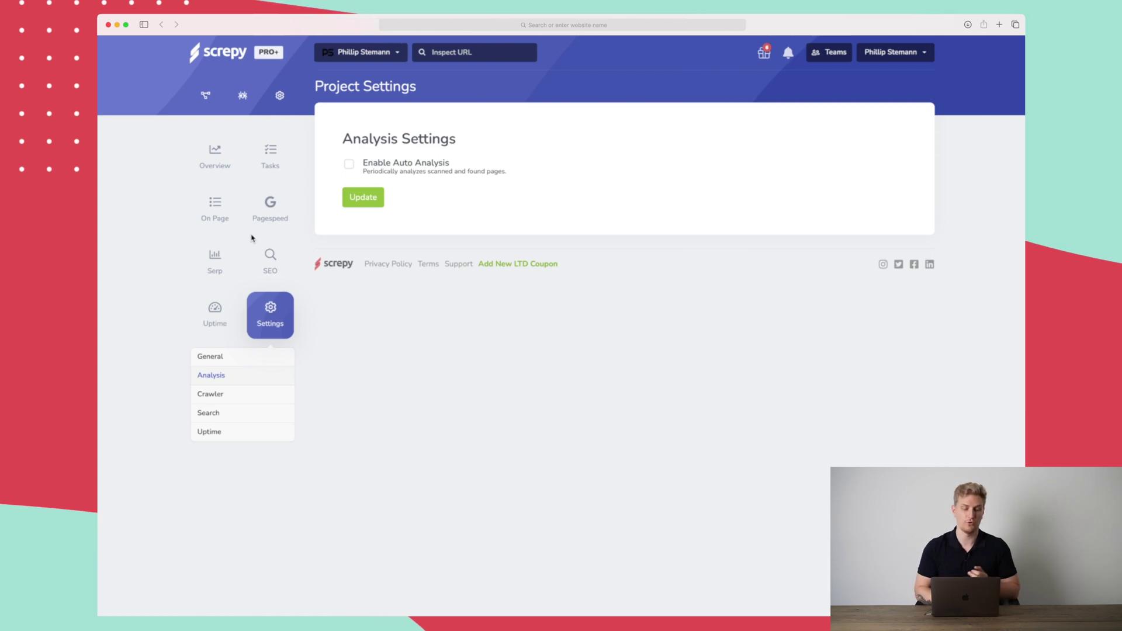
left_click(224, 397)
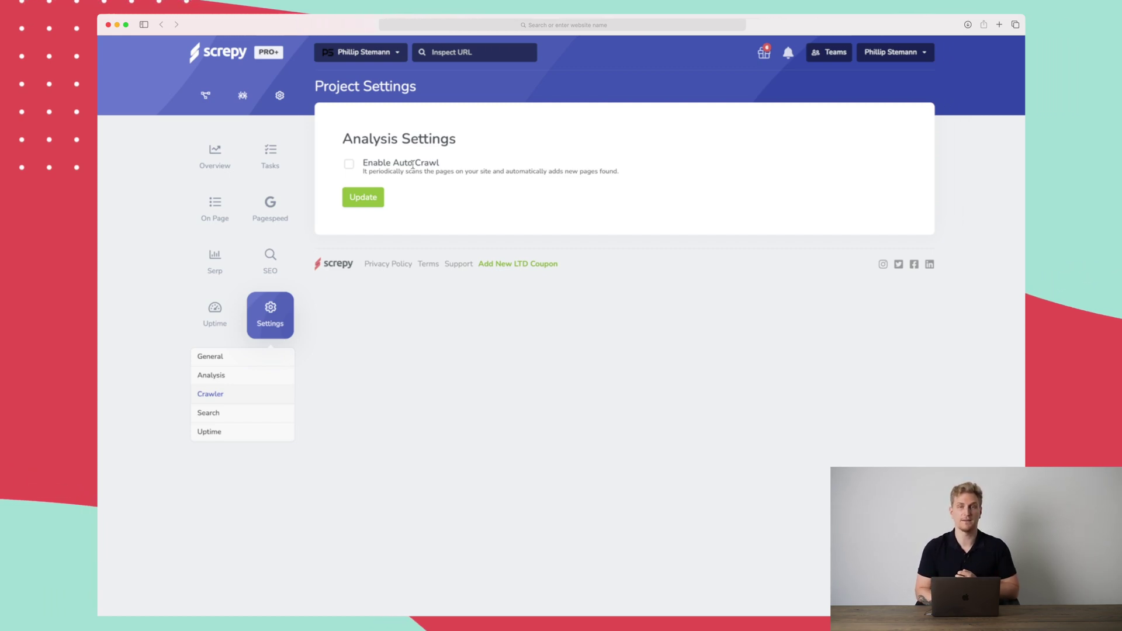
left_click(221, 416)
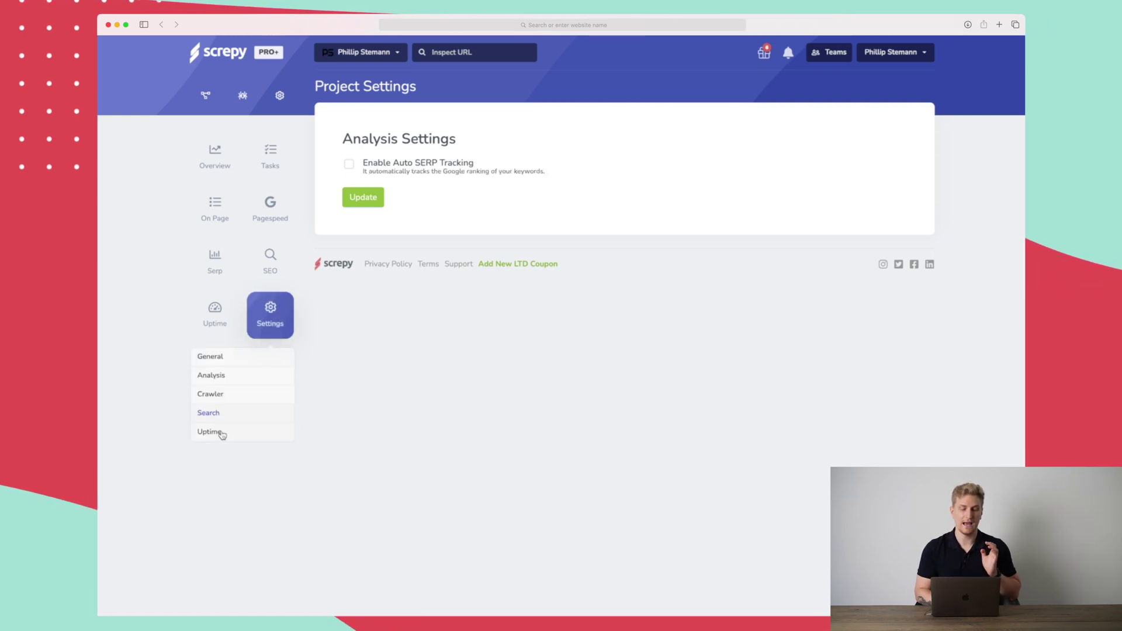
left_click(222, 433)
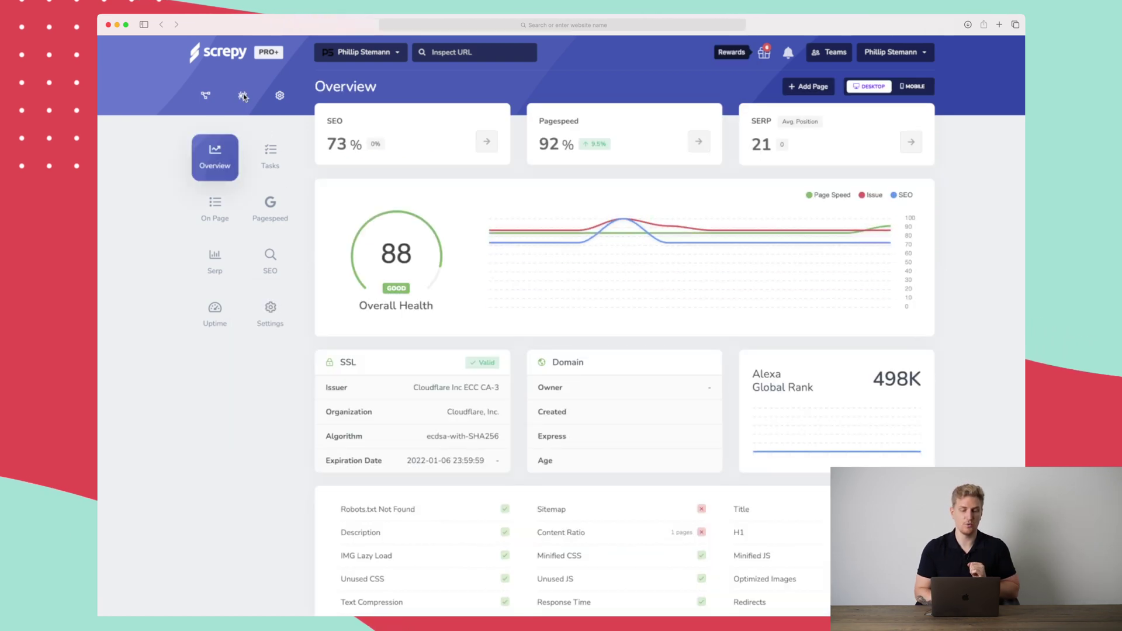
Step: Browse the crawled Pages list and open the SEO report for the Acadle page
left_click(390, 252)
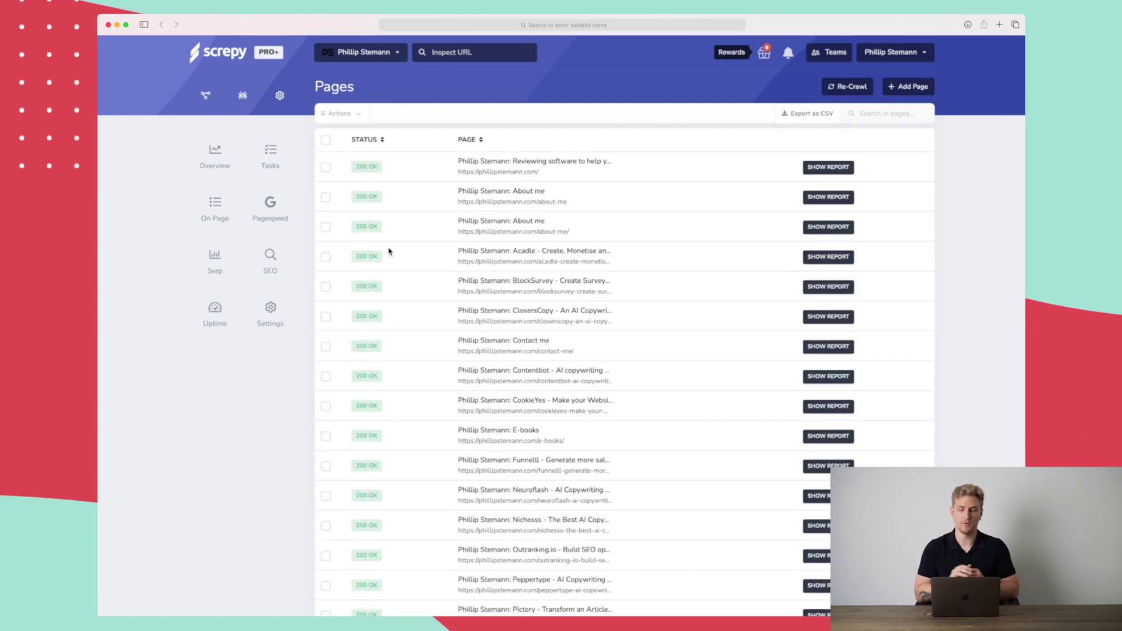
scroll(543, 298, "down", 6)
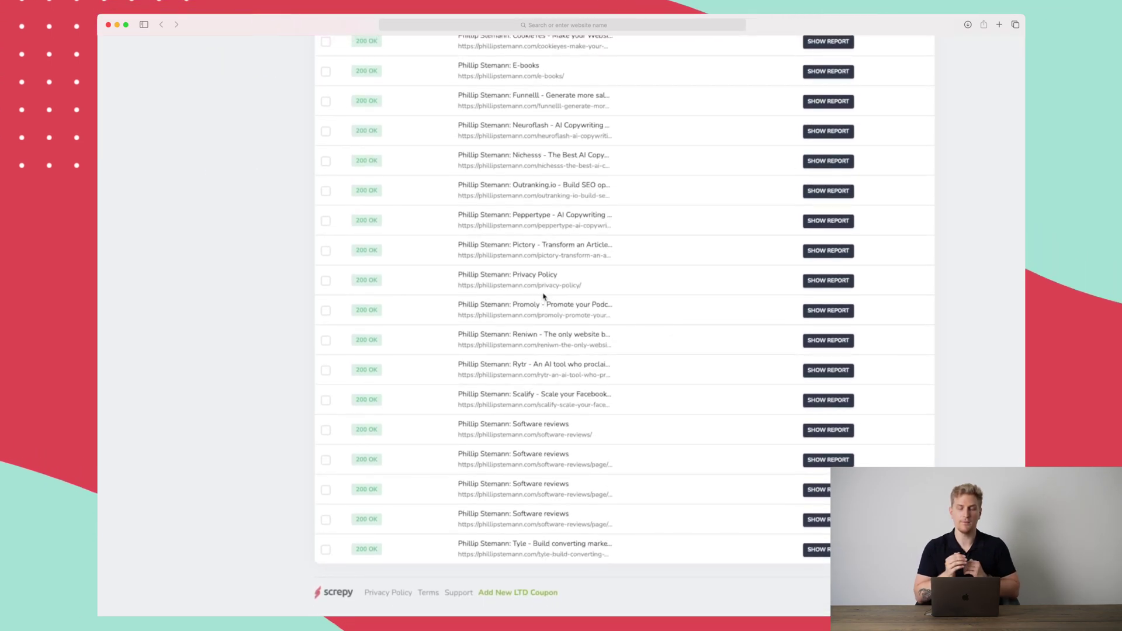
scroll(544, 296, "up", 5)
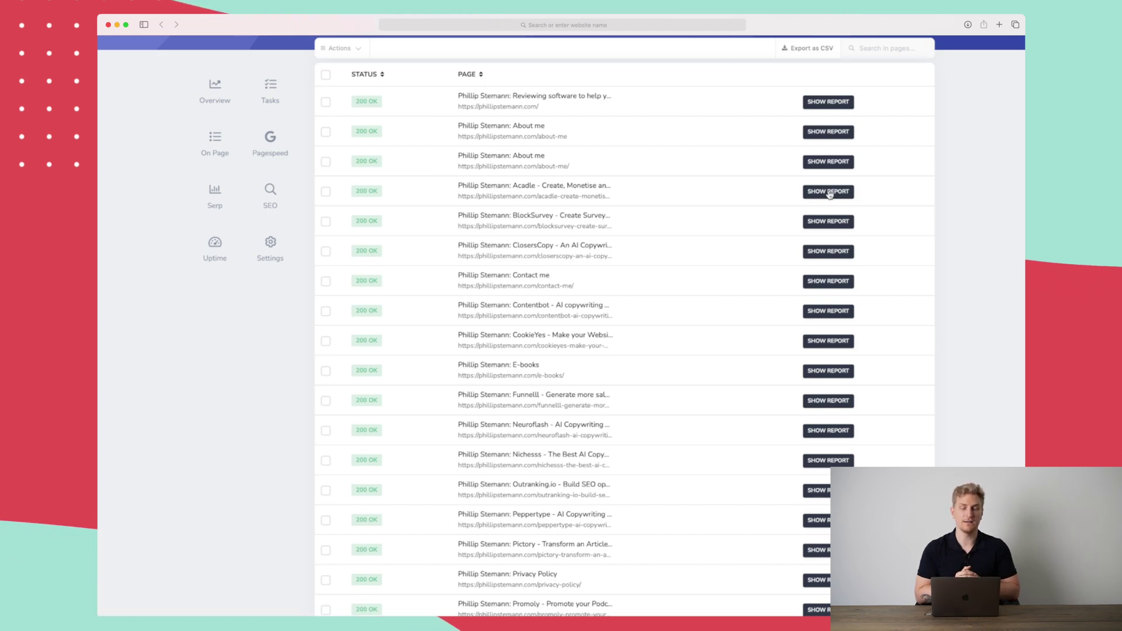
left_click(829, 193)
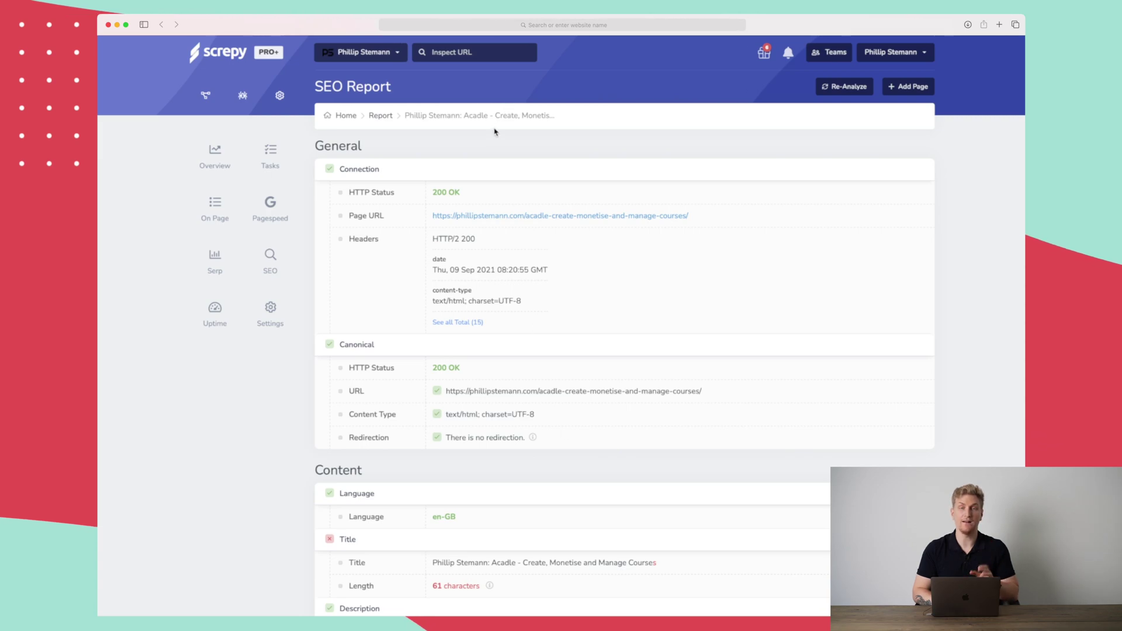
Step: Scroll the Acadle report from connection details to the Images table, top keyword 'acadle' (33)
scroll(494, 132, "down", 1)
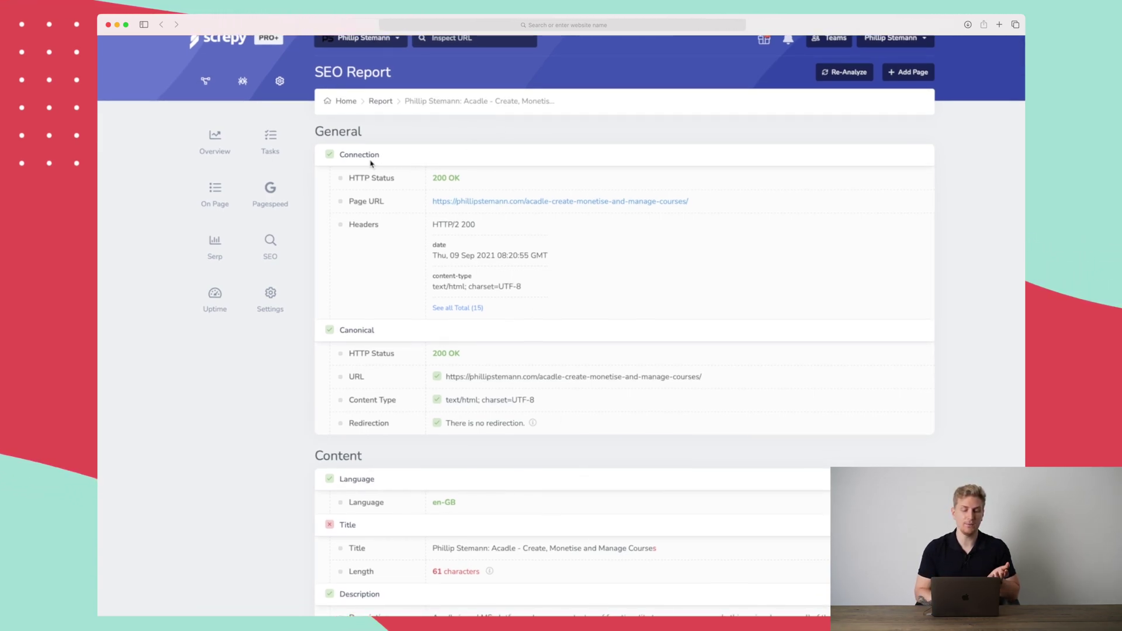
scroll(369, 165, "down", 1)
scroll(350, 157, "down", 5)
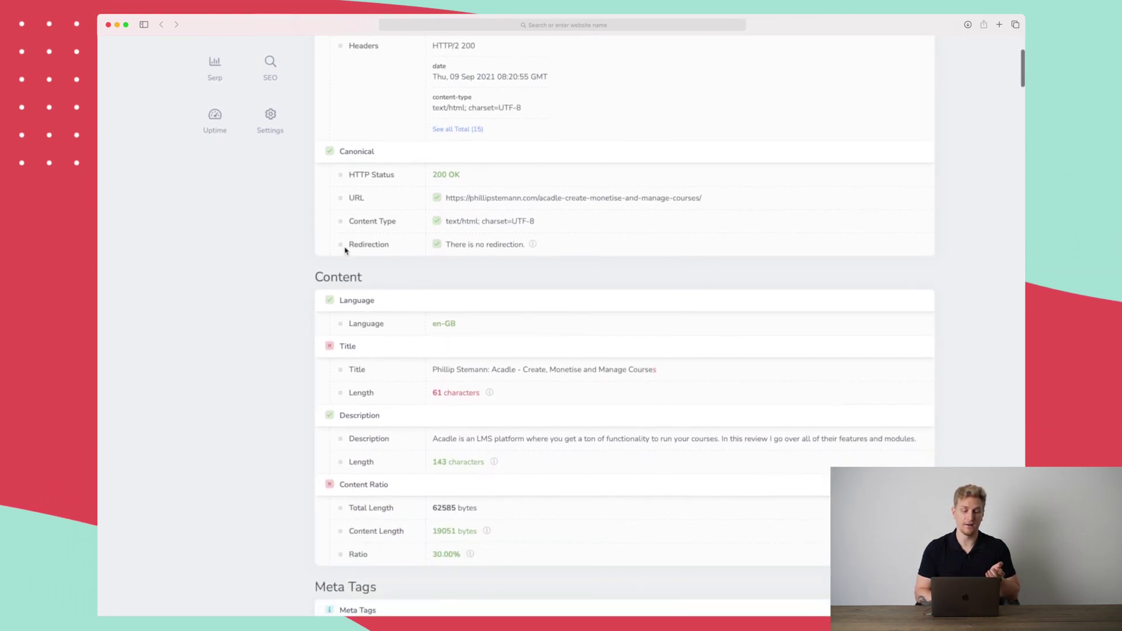
scroll(351, 258, "down", 3)
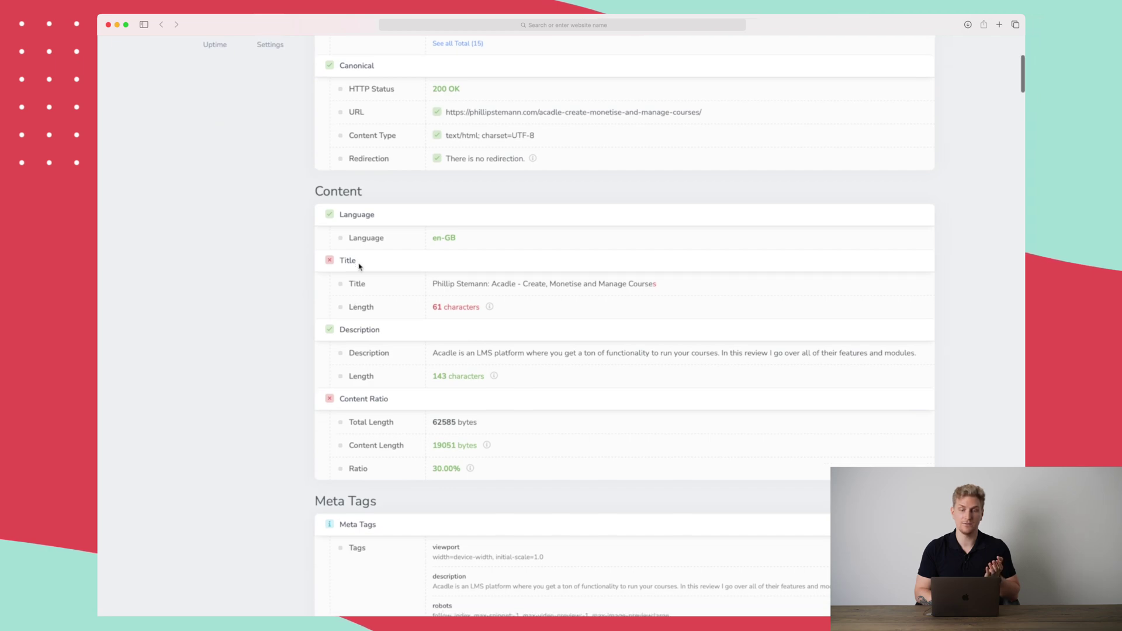
scroll(359, 266, "down", 1)
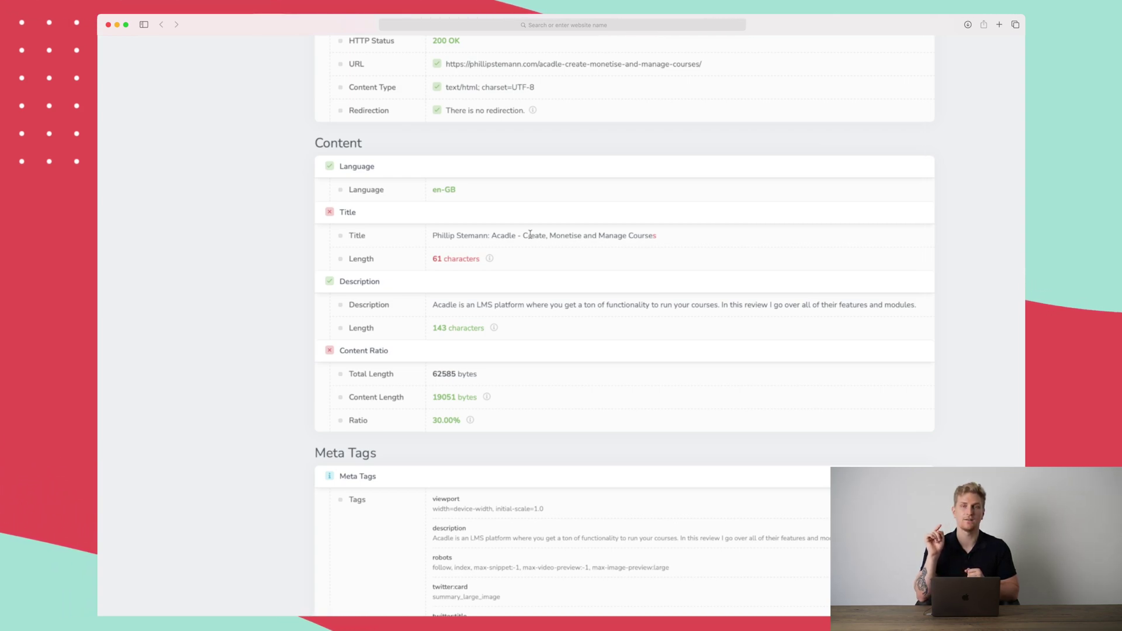
scroll(530, 234, "down", 4)
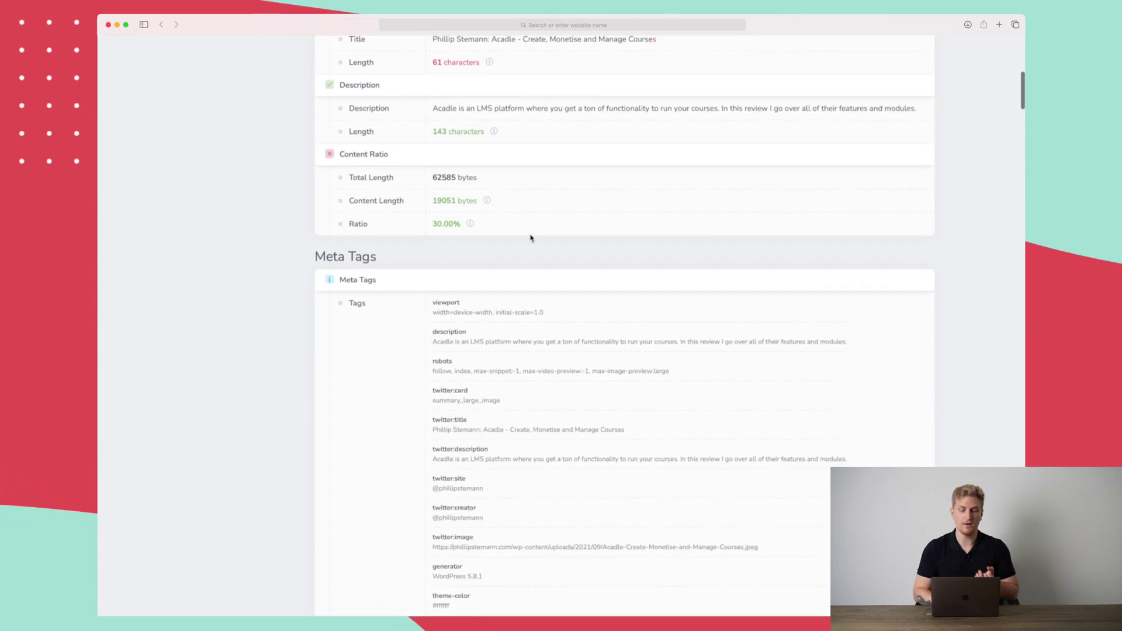
scroll(363, 157, "down", 3)
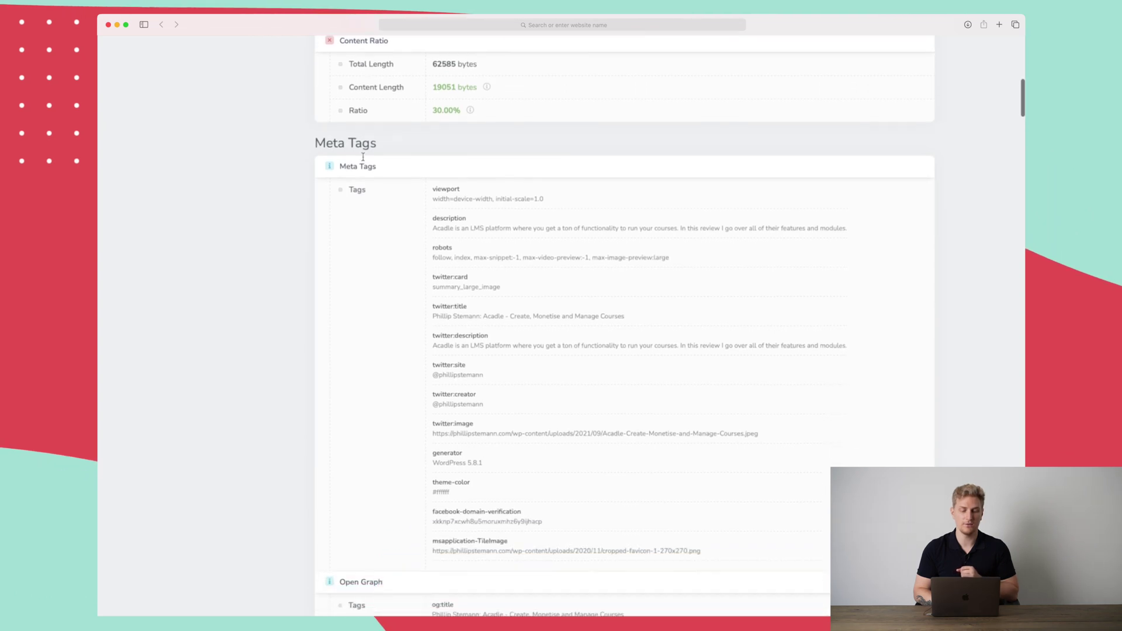
scroll(363, 157, "down", 8)
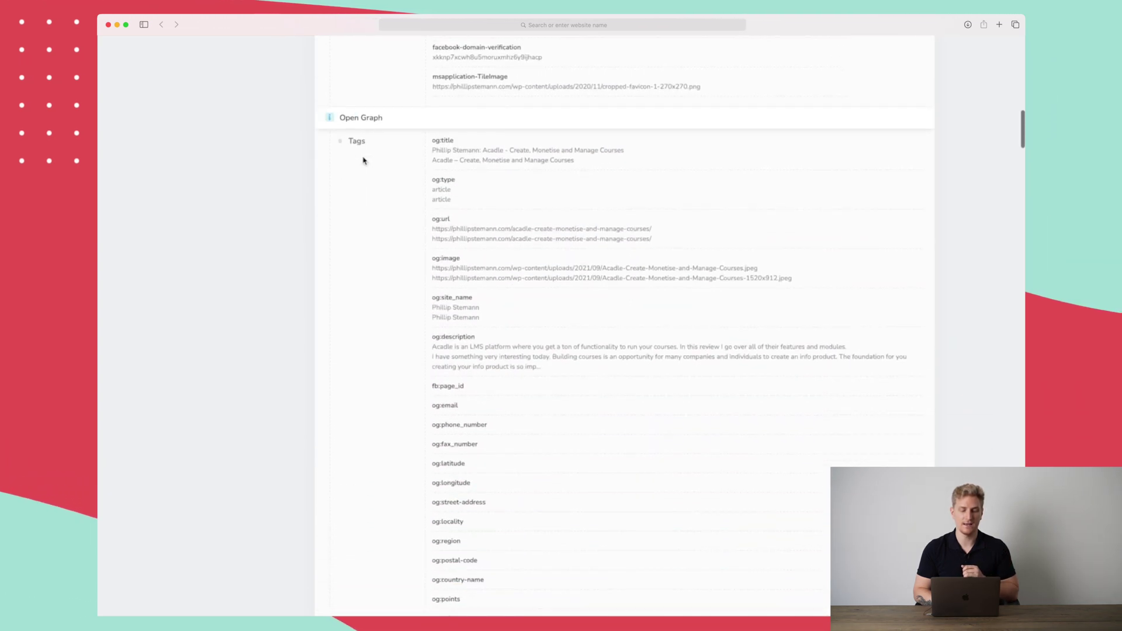
scroll(363, 161, "down", 1)
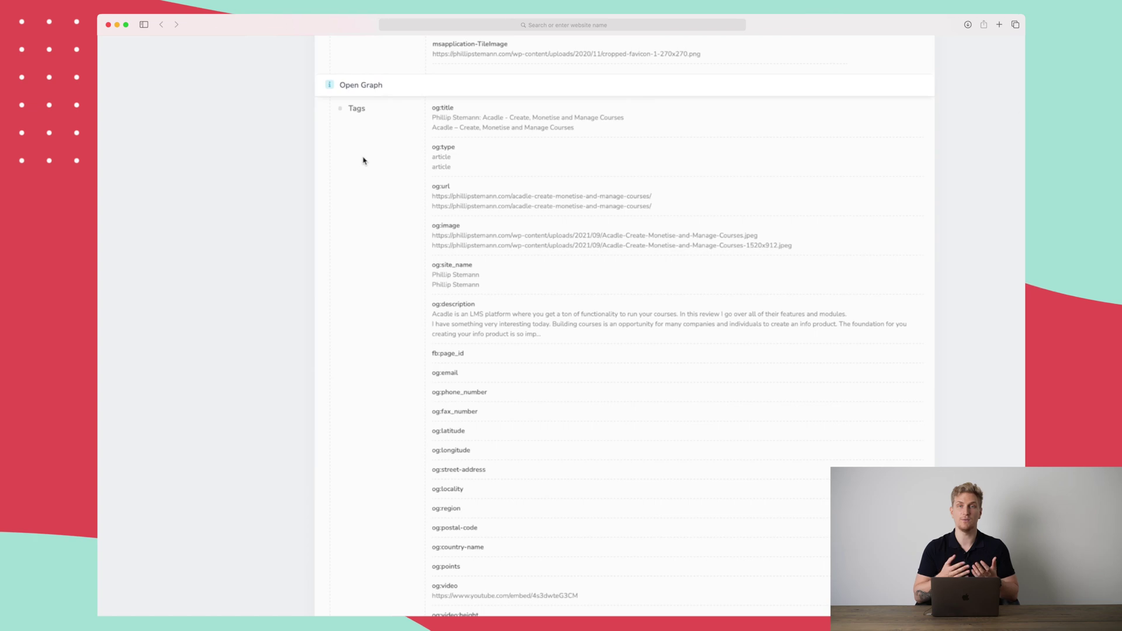
scroll(363, 161, "down", 14)
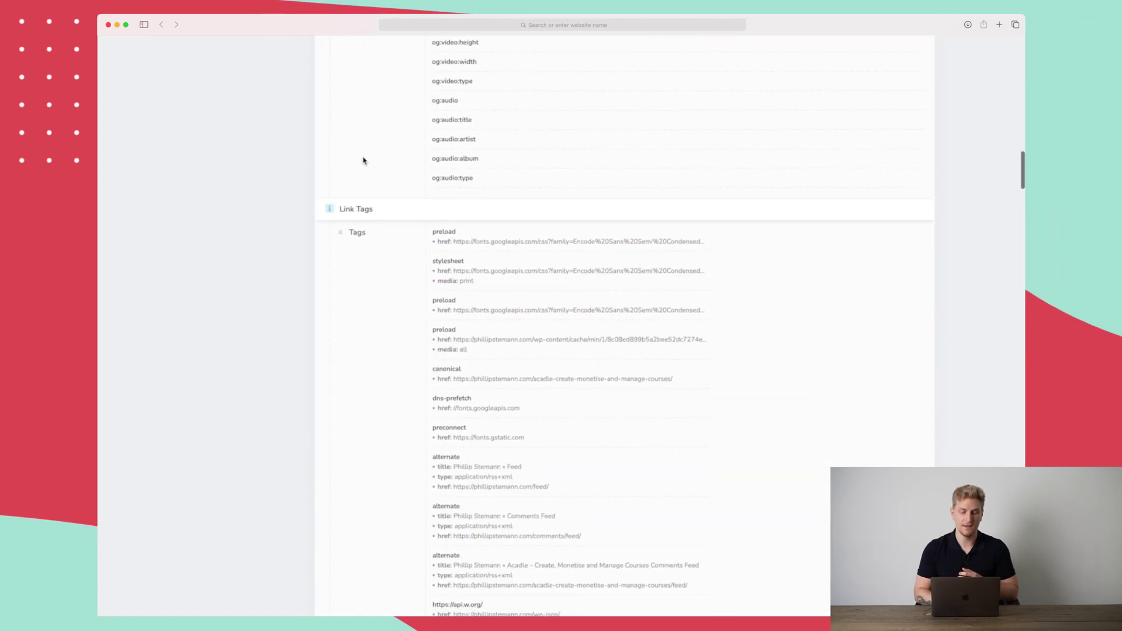
scroll(363, 160, "down", 20)
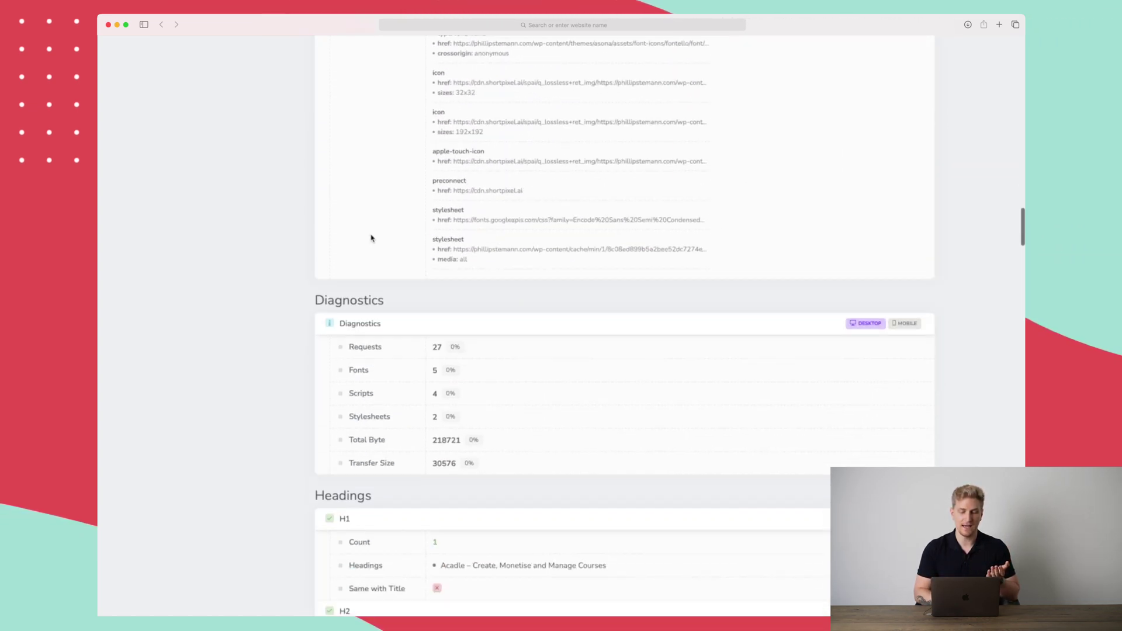
scroll(371, 237, "down", 20)
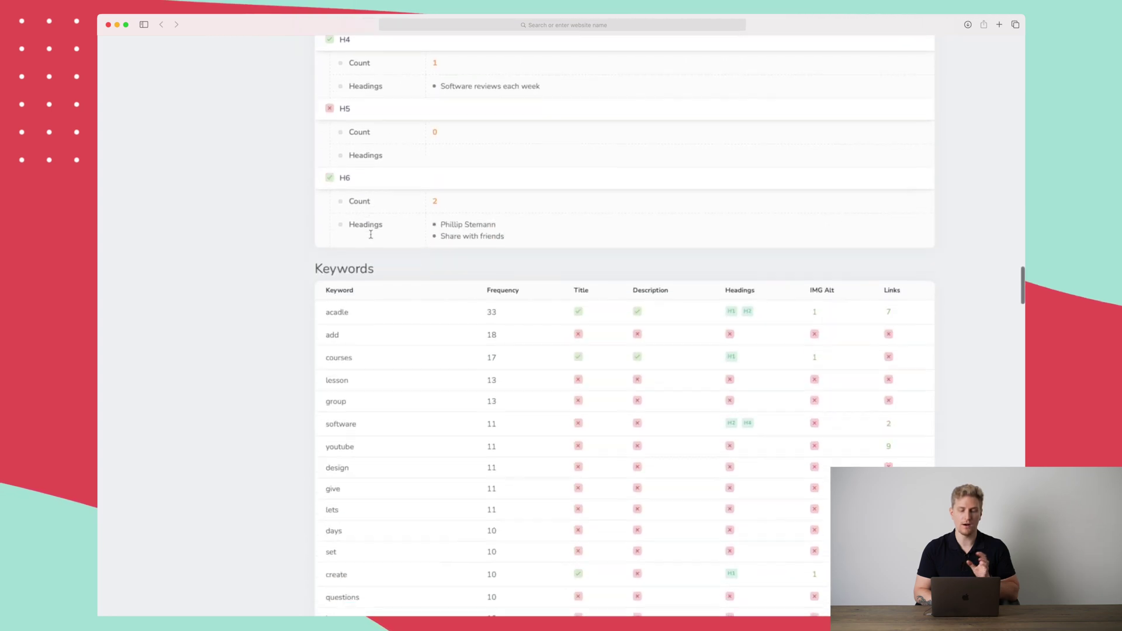
scroll(371, 234, "down", 12)
scroll(371, 234, "up", 6)
scroll(371, 234, "up", 4)
left_click_drag(326, 200, 358, 201)
scroll(353, 201, "down", 15)
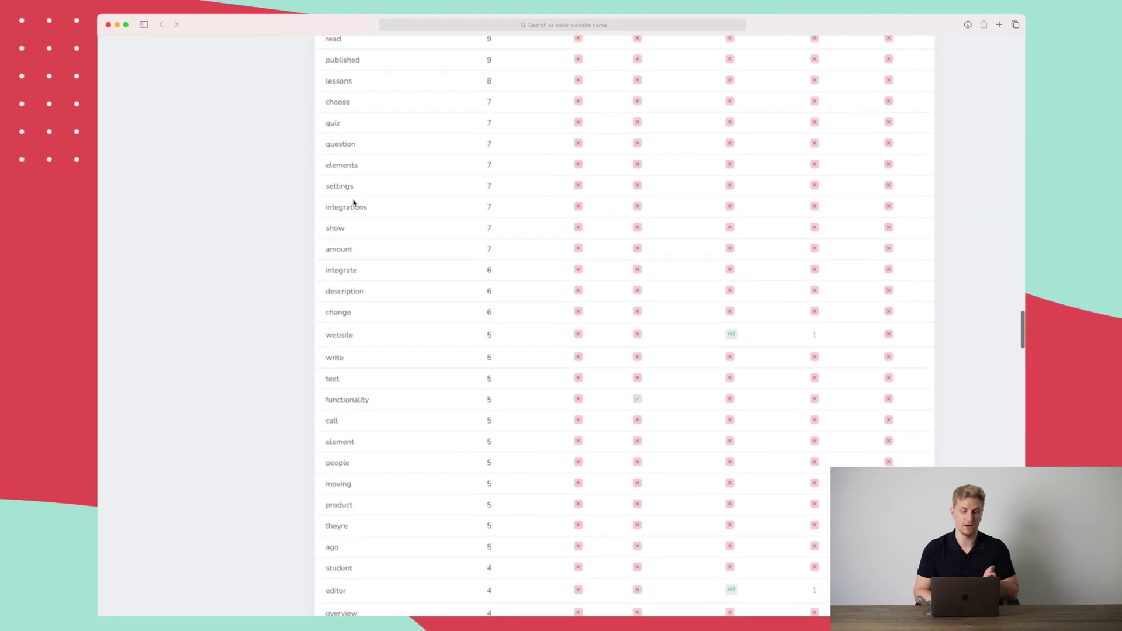
scroll(353, 202, "down", 20)
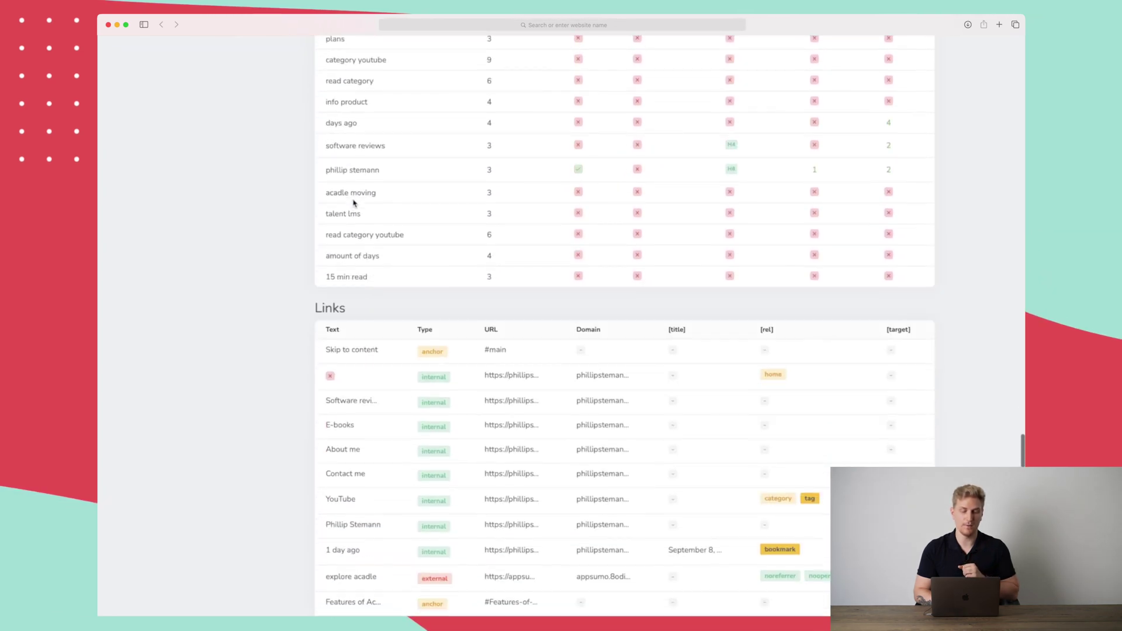
scroll(354, 203, "down", 10)
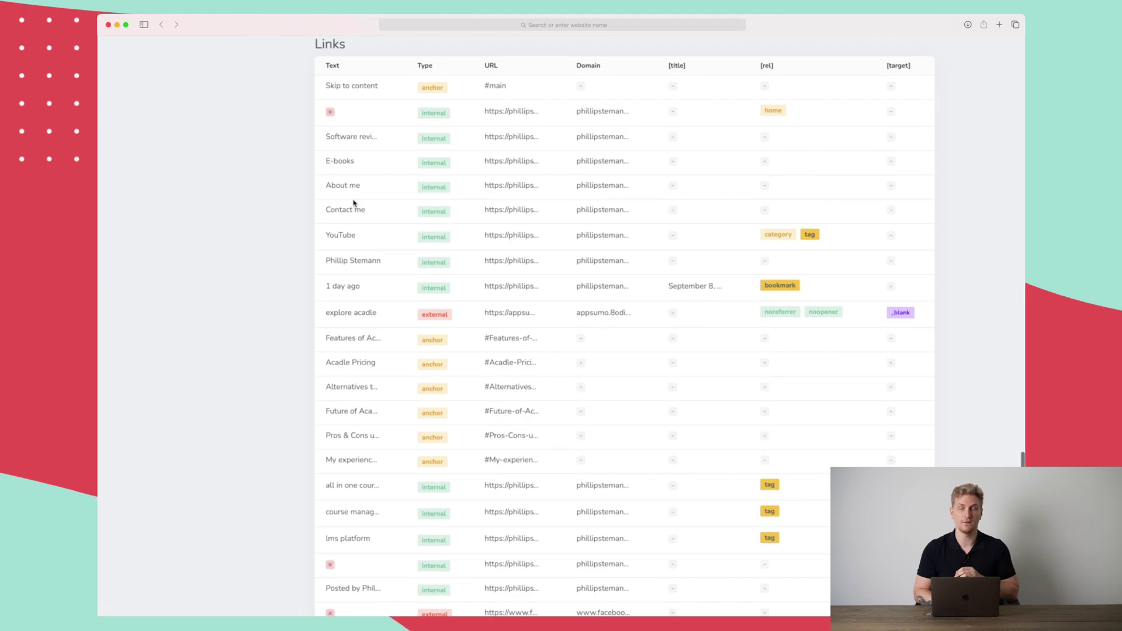
scroll(353, 202, "down", 15)
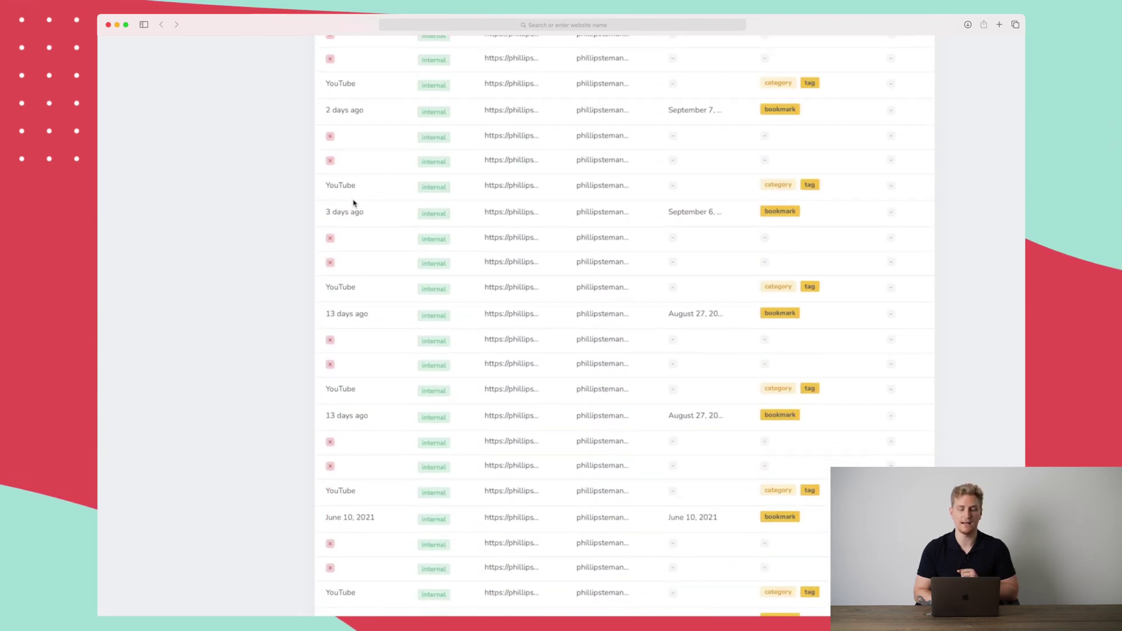
scroll(353, 203, "down", 12)
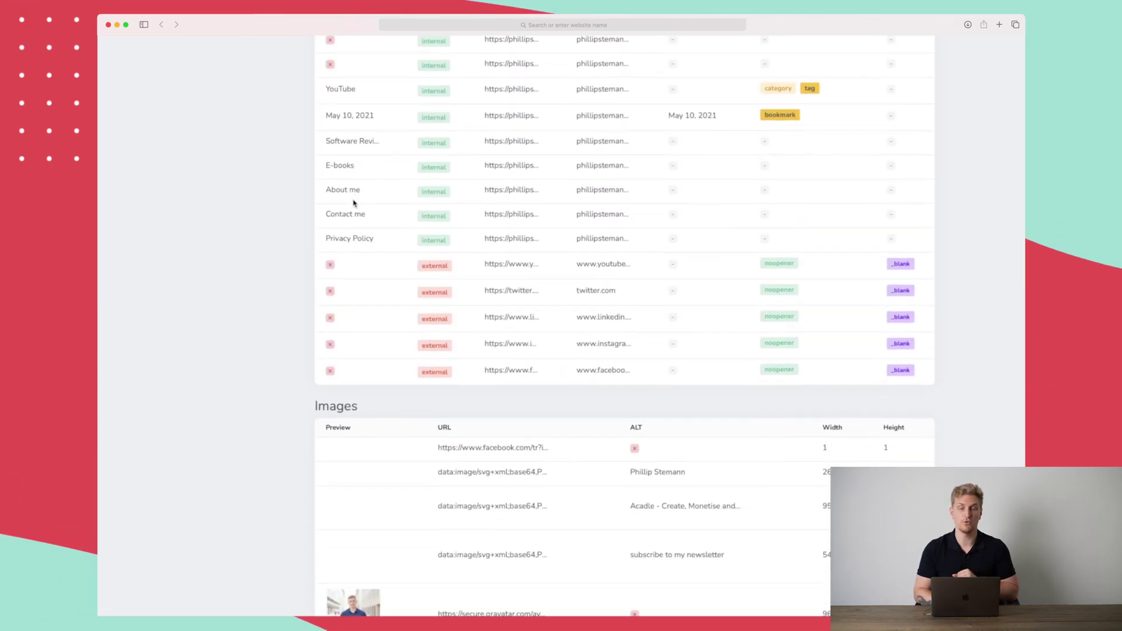
scroll(353, 203, "down", 10)
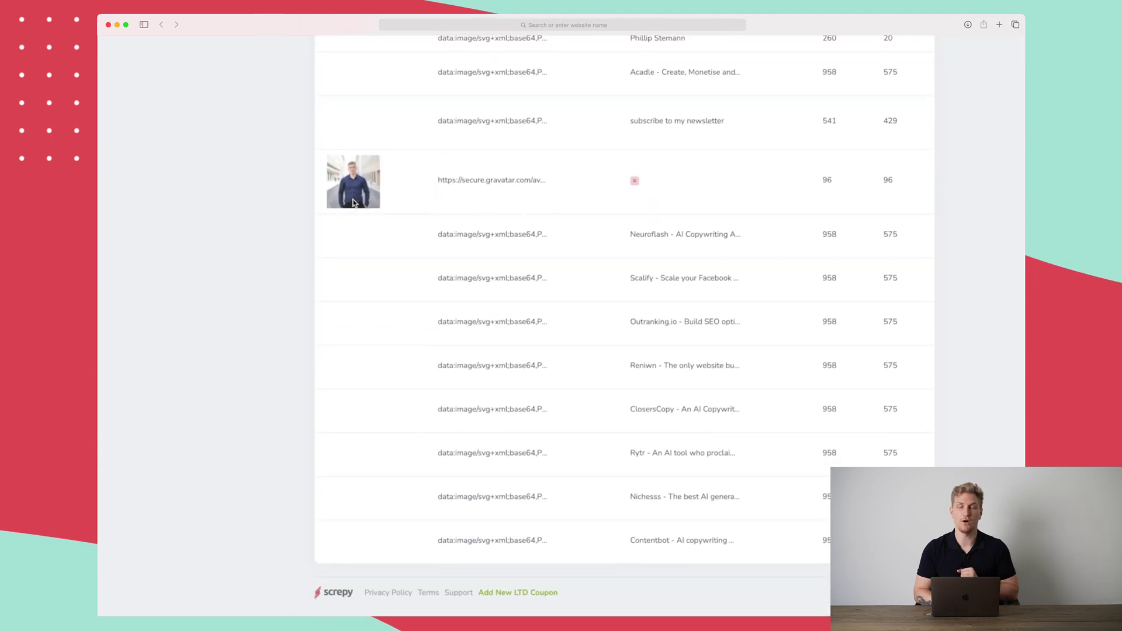